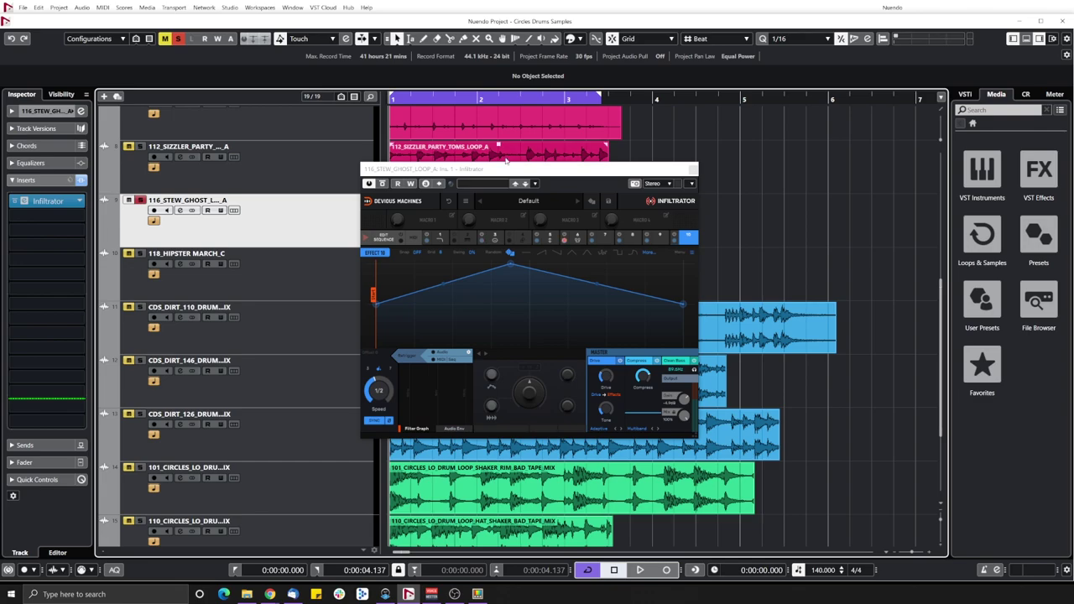
Step: Compare playback of the 116_STEW_GHOST_LOOP_A track with its Infiltrator effect bypassed and active, stop playback, and leave the effect bypassed
left_click(383, 184)
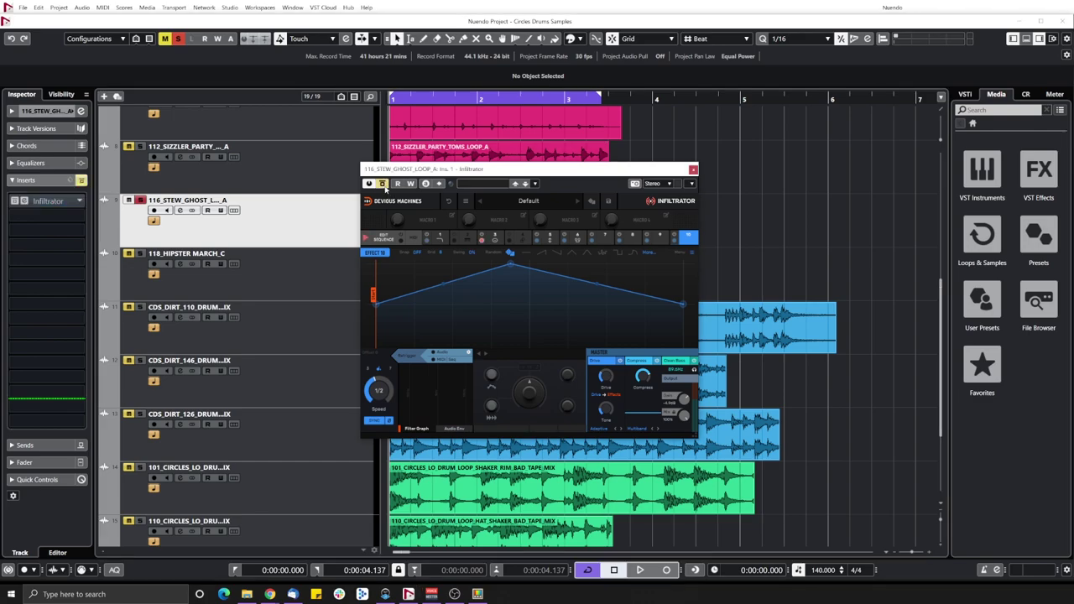
key("space")
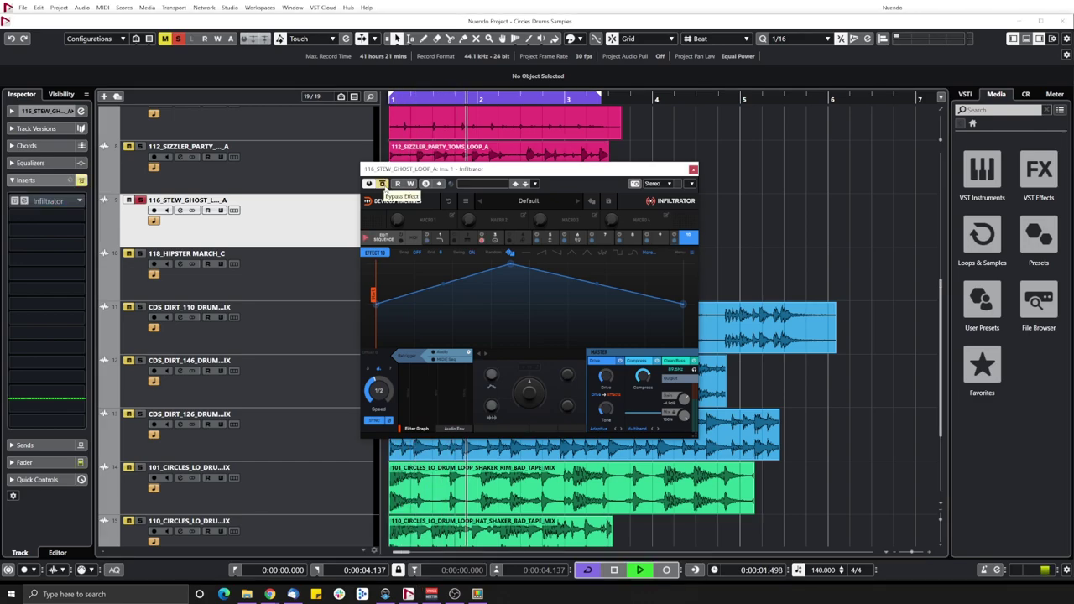
left_click(382, 183)
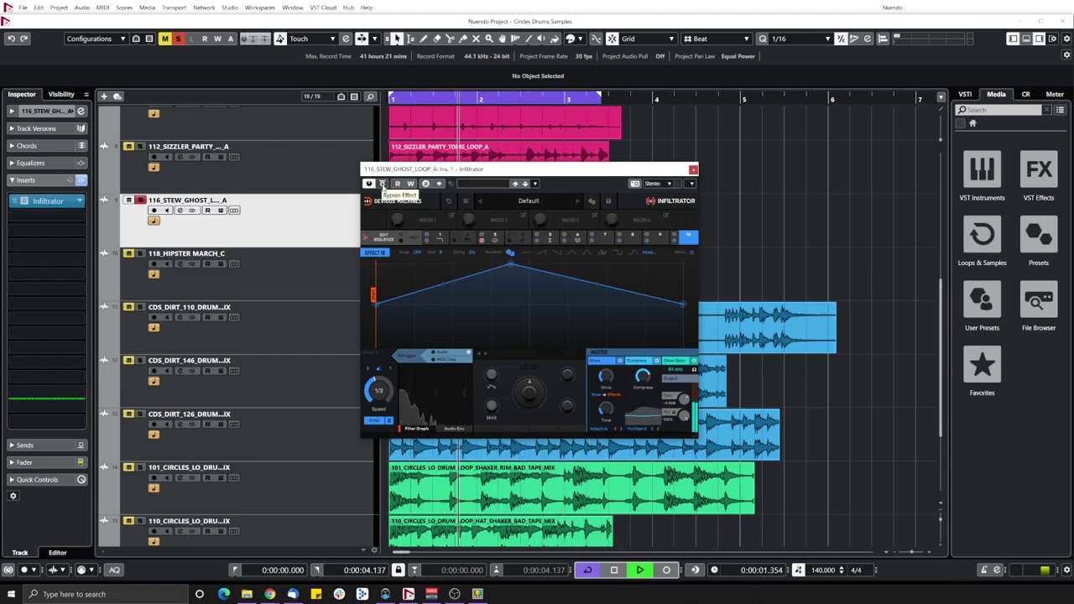
key("space")
left_click(382, 184)
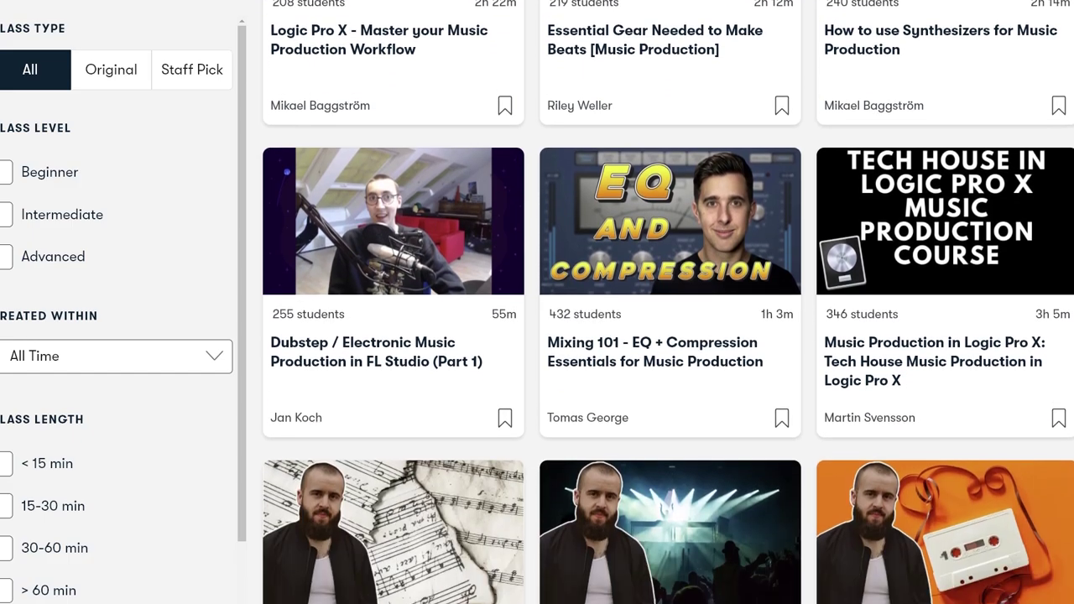
scroll(668, 302, "down", 4)
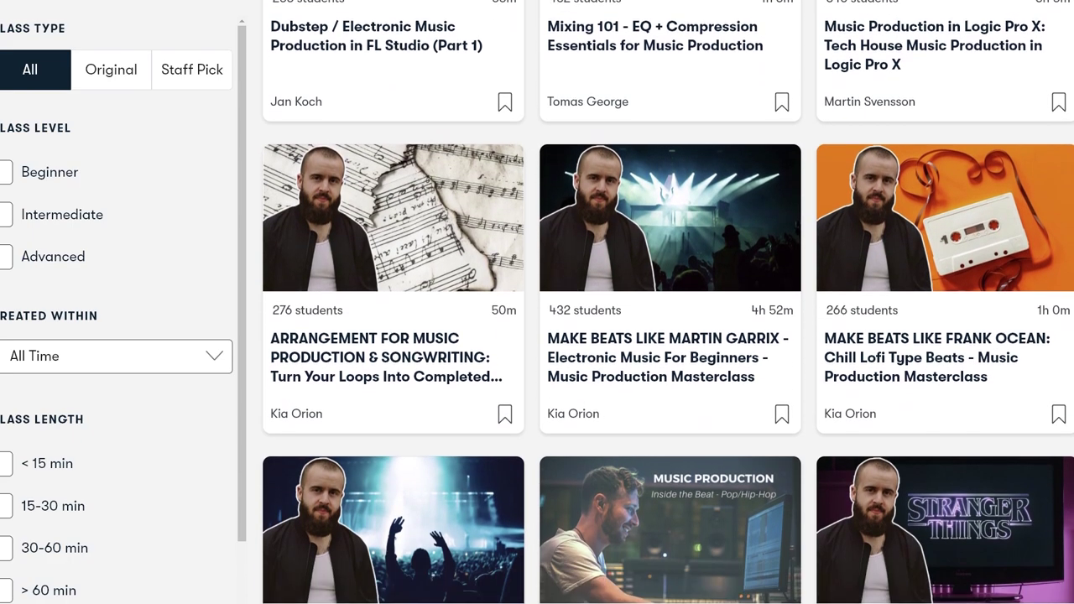
scroll(668, 302, "down", 4)
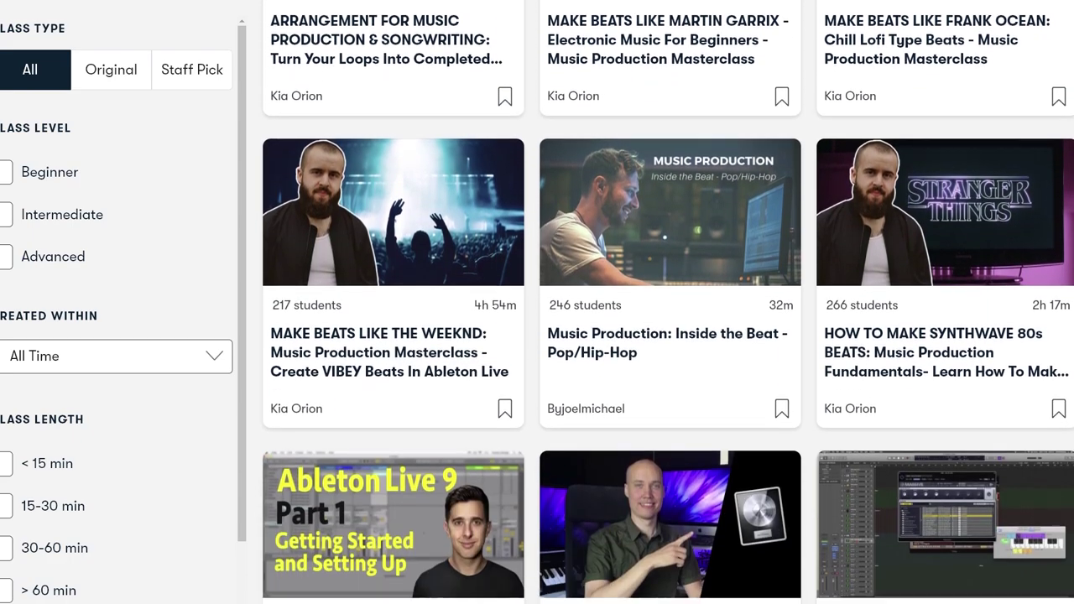
scroll(667, 302, "down", 4)
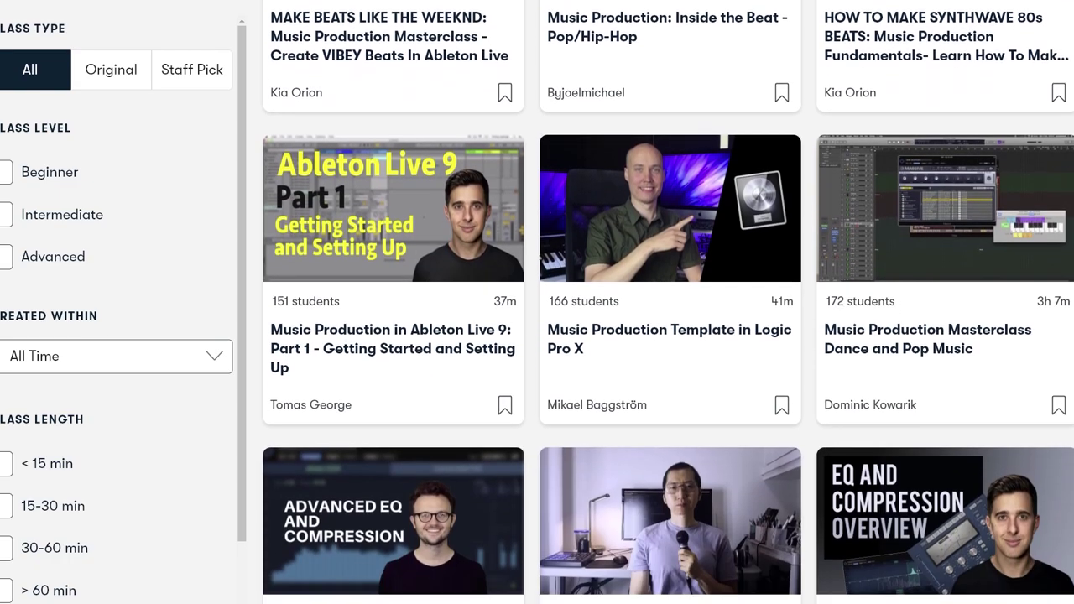
scroll(668, 302, "down", 4)
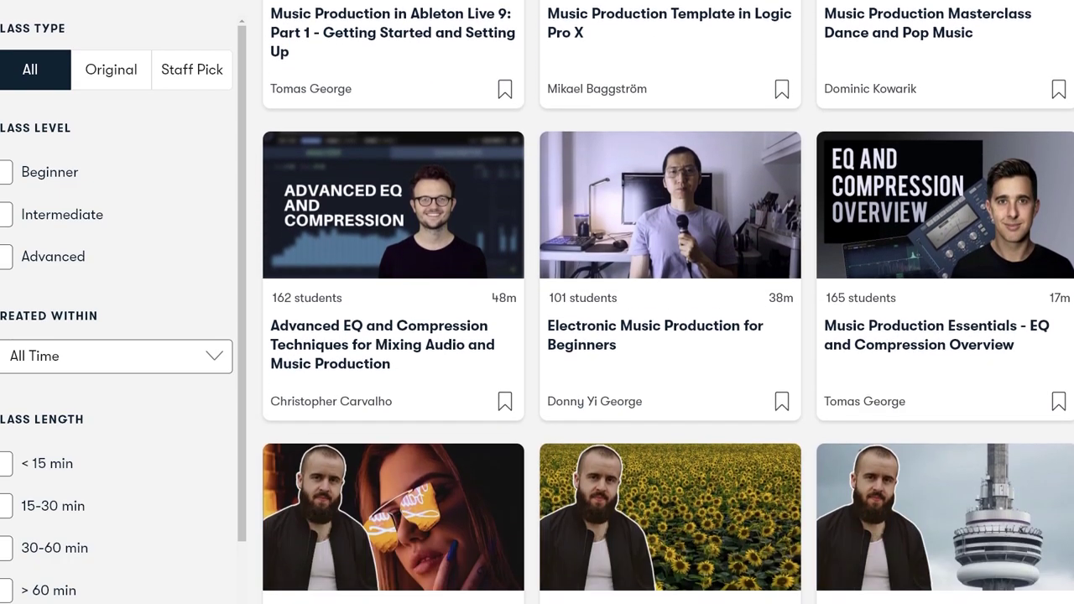
scroll(668, 302, "down", 4)
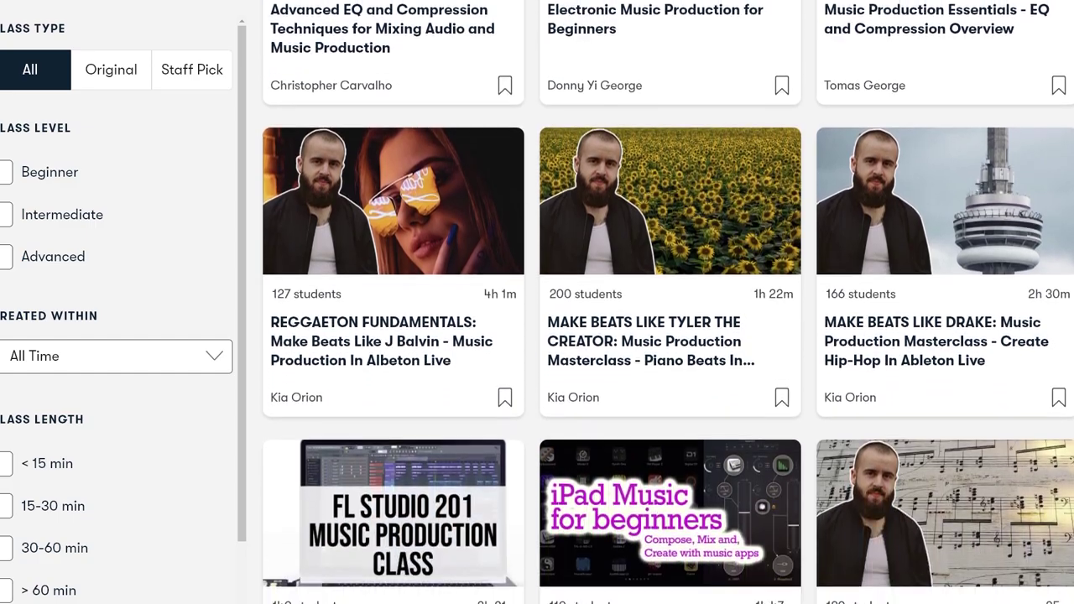
scroll(667, 302, "down", 1)
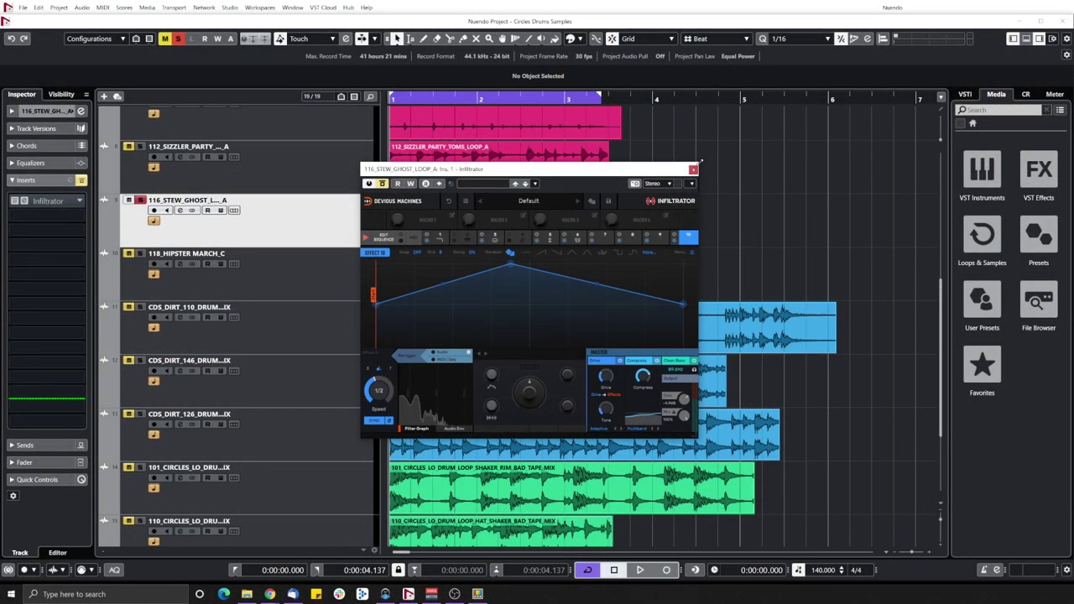
Step: Replace the open Infiltrator window with the one from the 118_HIPSTER MARCH_C track and place it clear of the track list
left_click_drag(700, 161, 811, 130)
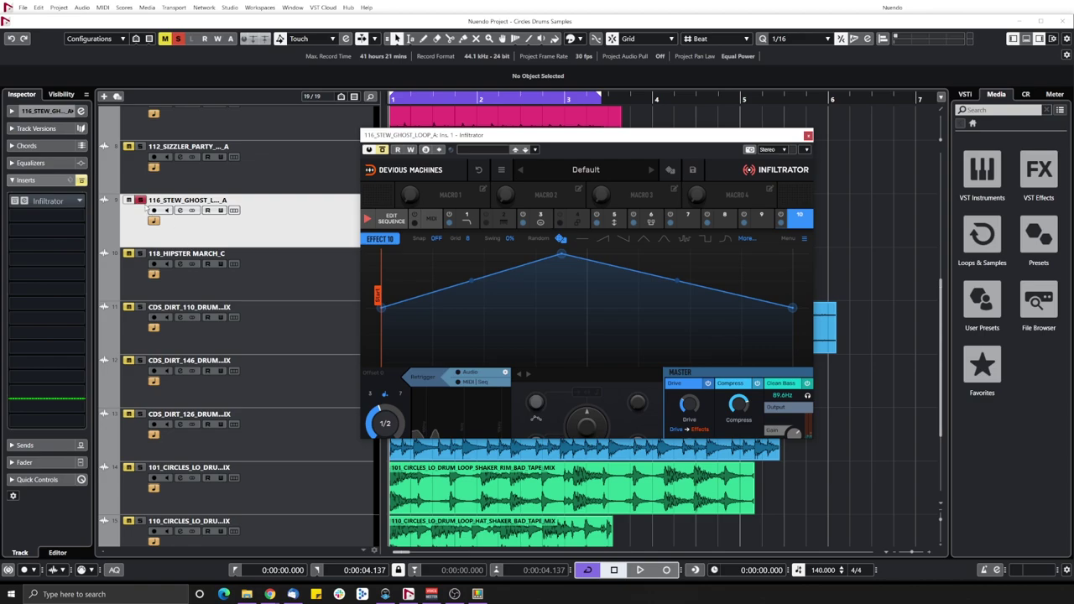
left_click(293, 279)
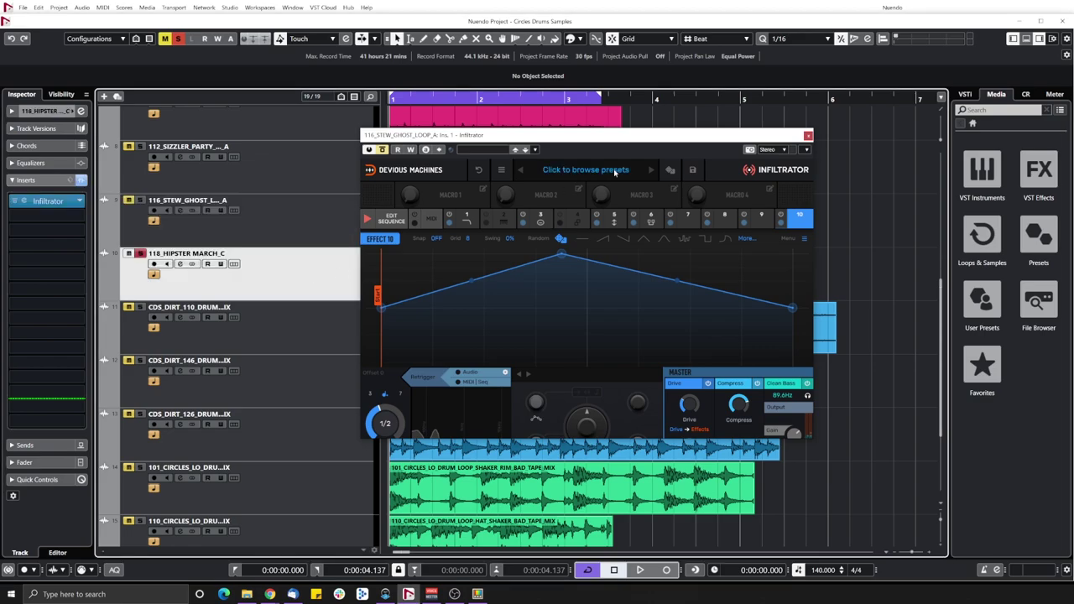
left_click(808, 136)
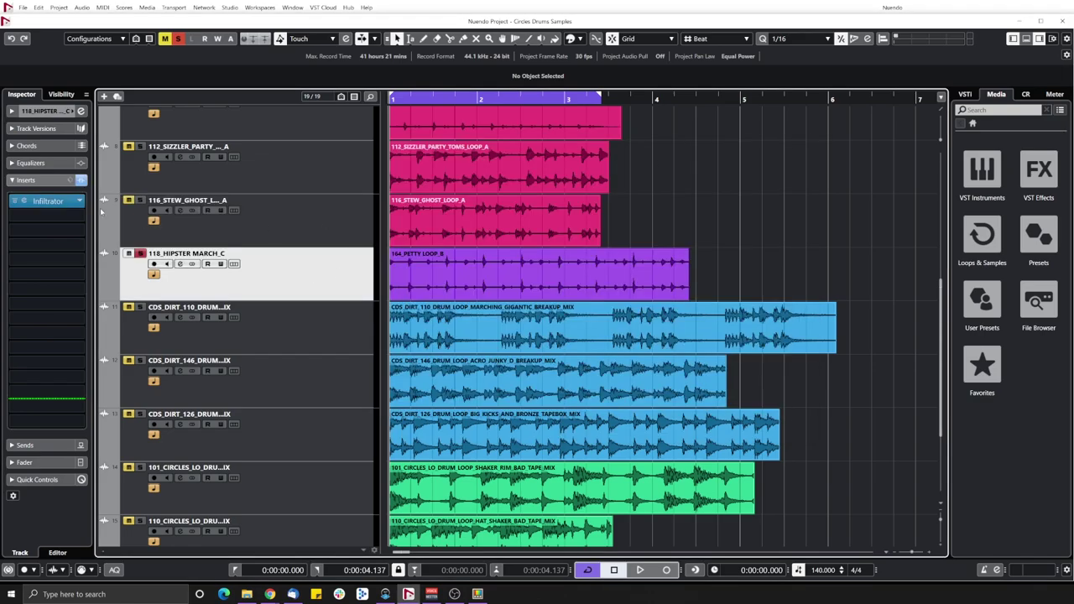
left_click(37, 201)
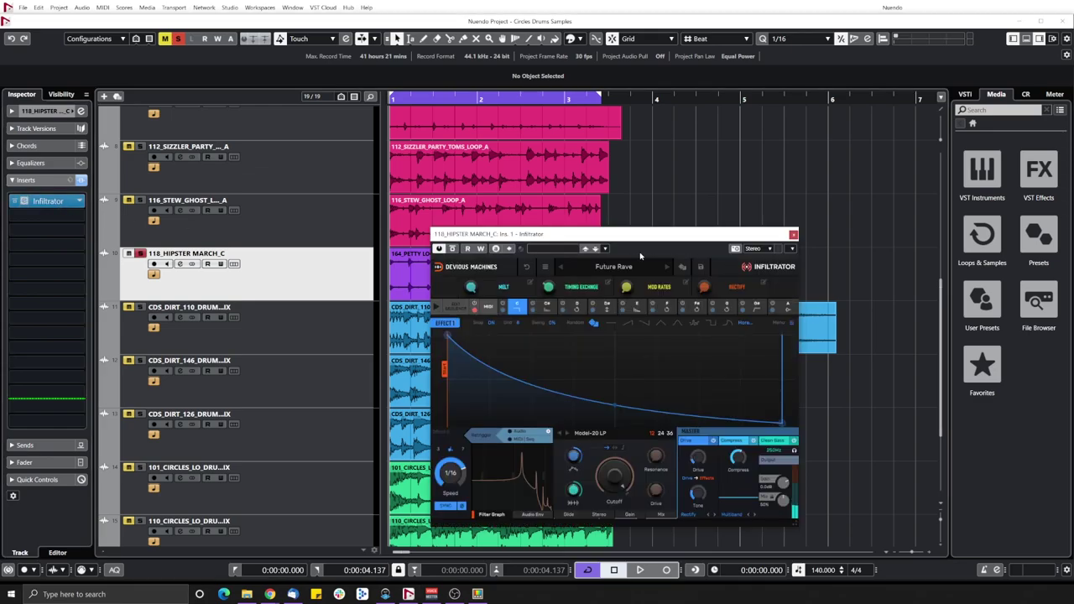
left_click_drag(627, 240, 785, 231)
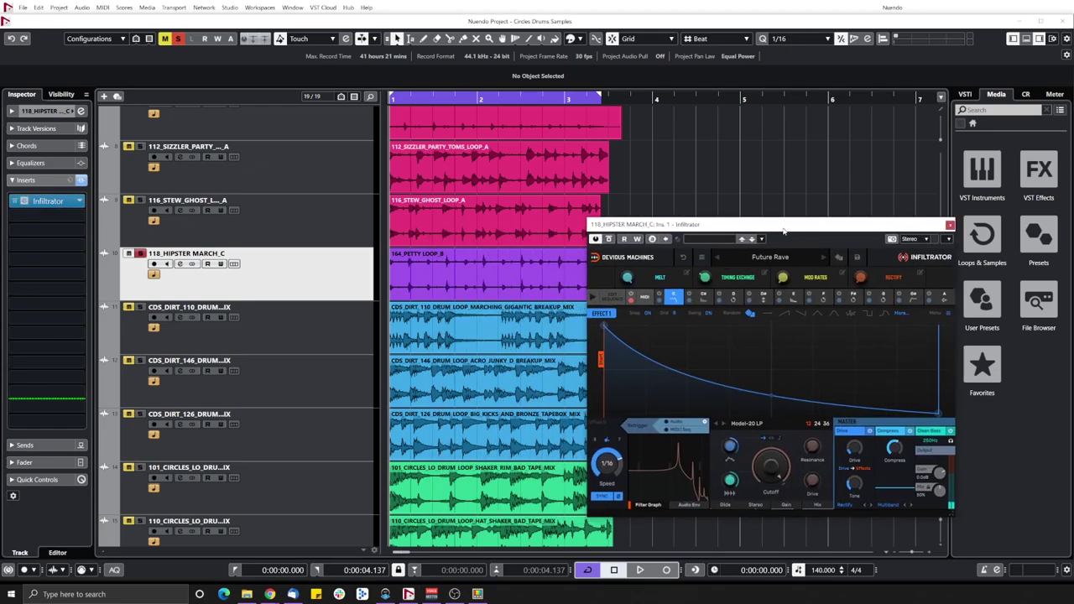
Step: Browse Infiltrator's artist presets and audition Black Sun Empire's butitsnotasequence, danceomania, darkscape, depressor and dirtyfy during loop playback
left_click(750, 260)
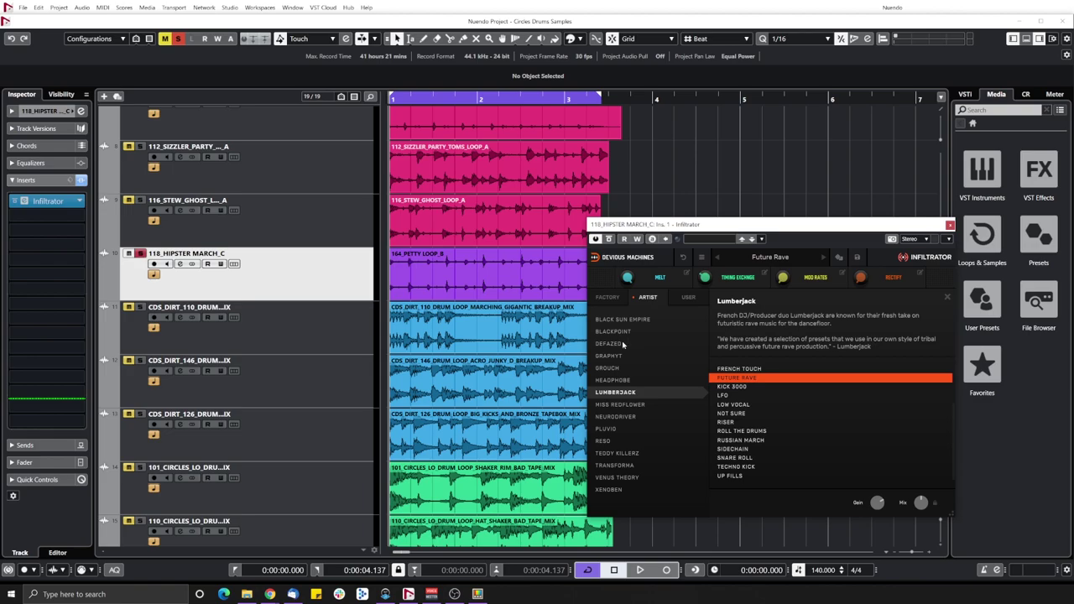
left_click(639, 321)
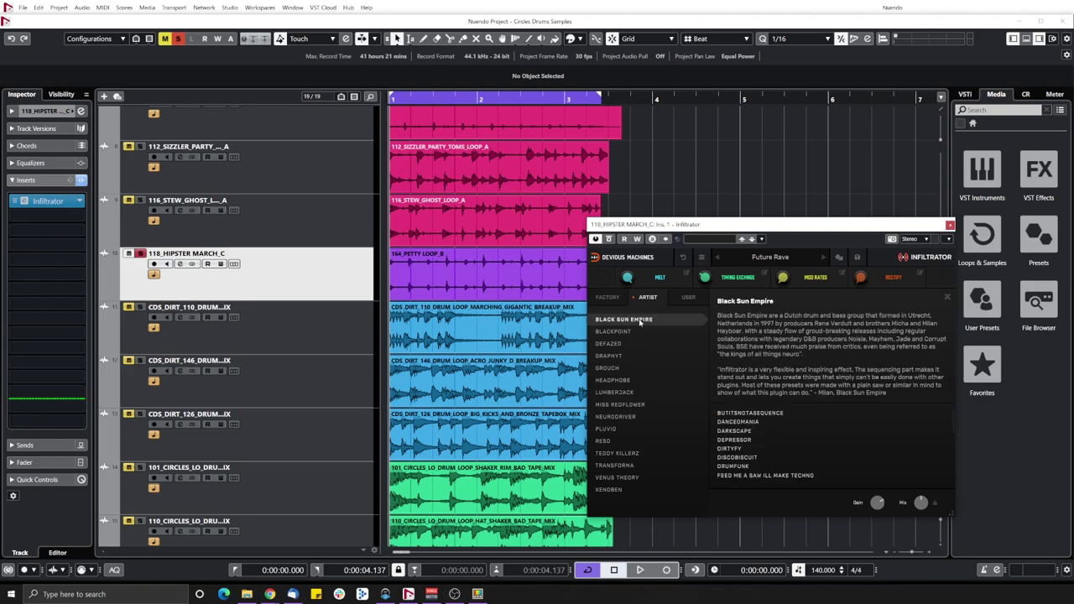
left_click(749, 412)
key("space")
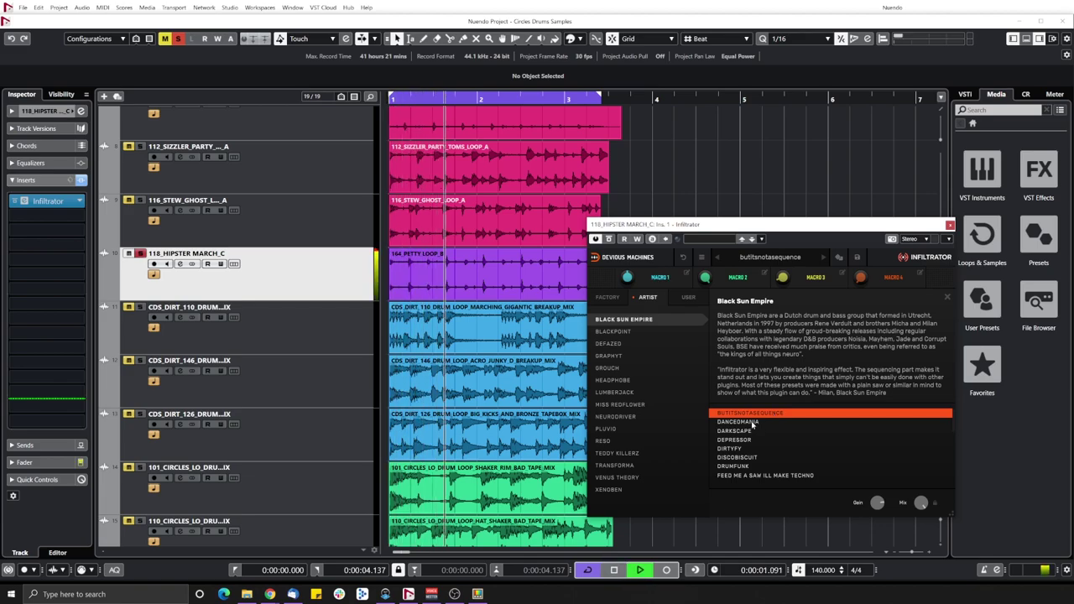
left_click(752, 422)
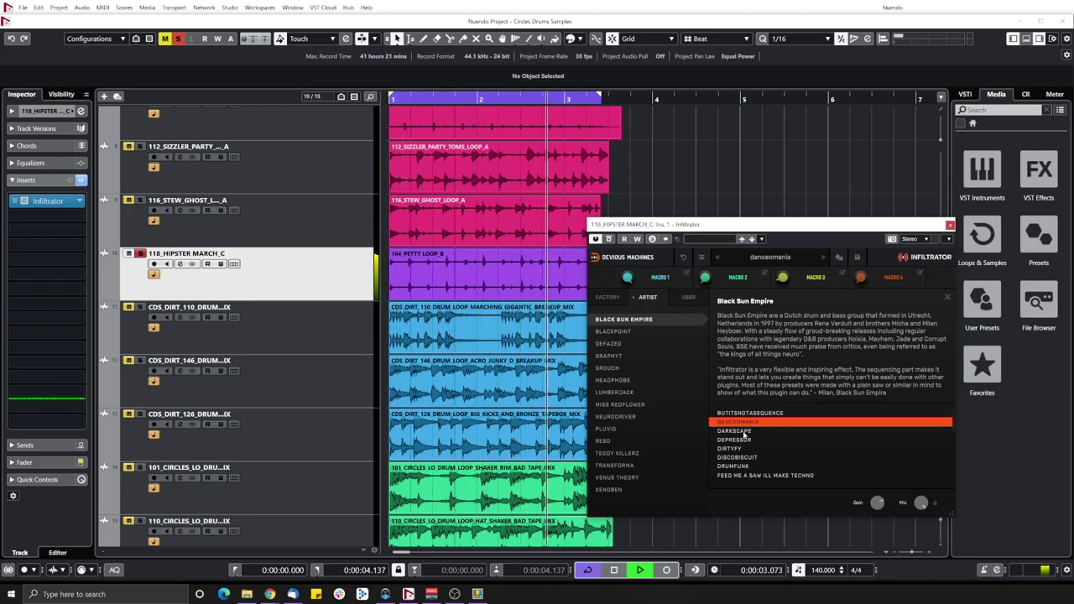
left_click(743, 431)
left_click(742, 439)
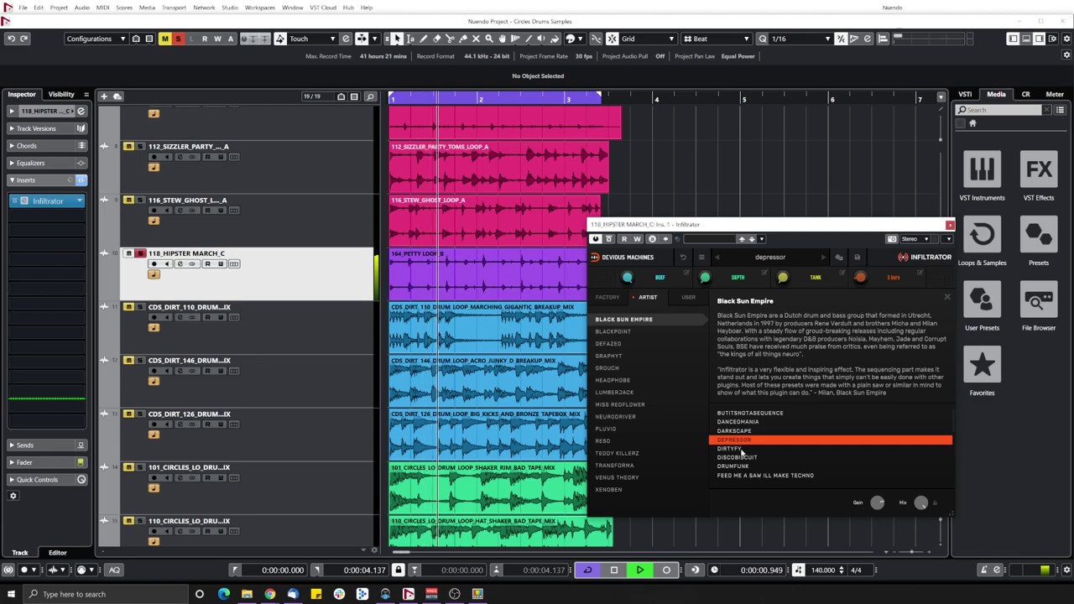
left_click(743, 450)
Step: Audition Black Sun Empire's drumfunk, feed me a saw ill make techno, filter maddens, filtermachina, flakerythms and manglestation presets, ending with playback stopped
scroll(744, 436, "down", 2)
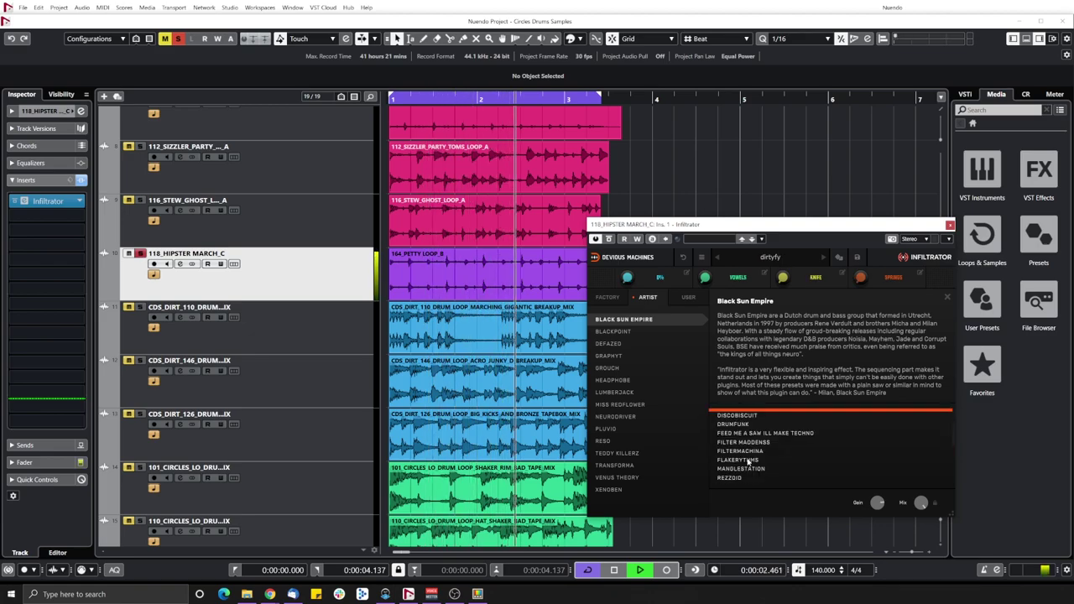
left_click(743, 424)
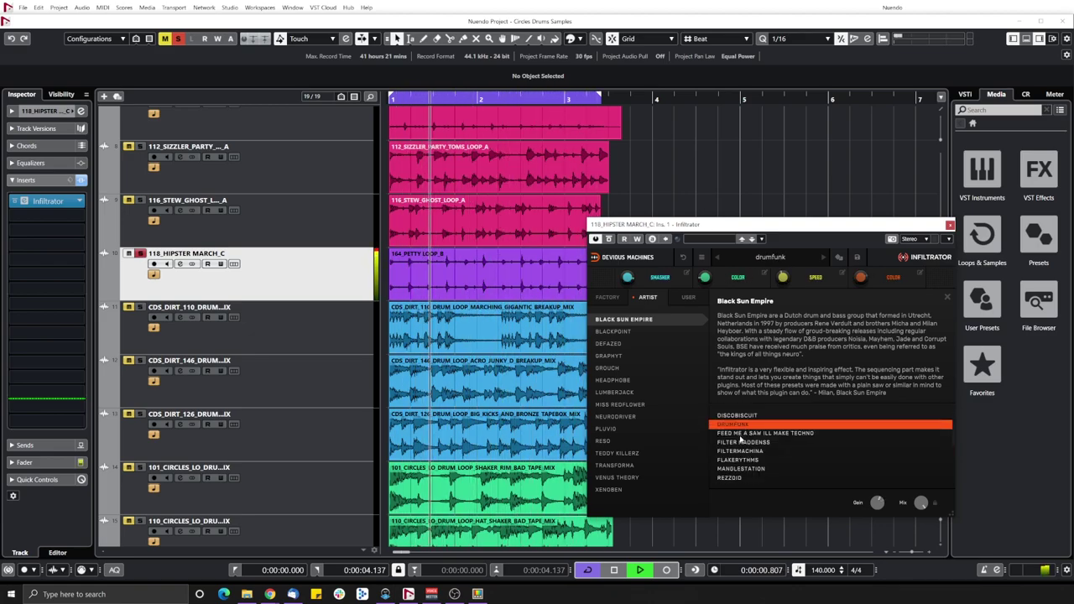
left_click(739, 432)
left_click(739, 442)
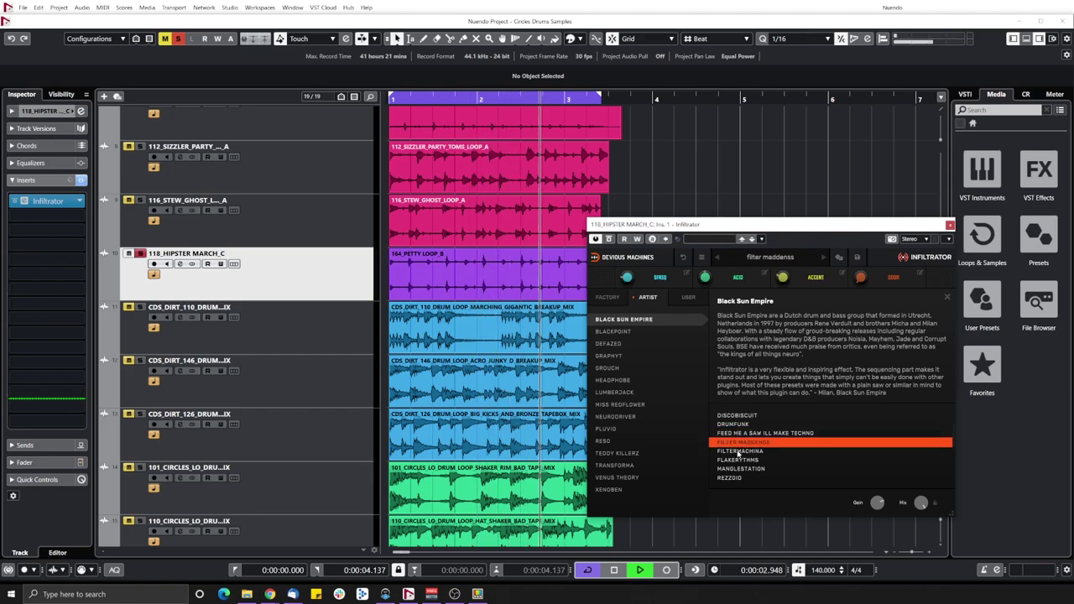
left_click(739, 451)
left_click(737, 460)
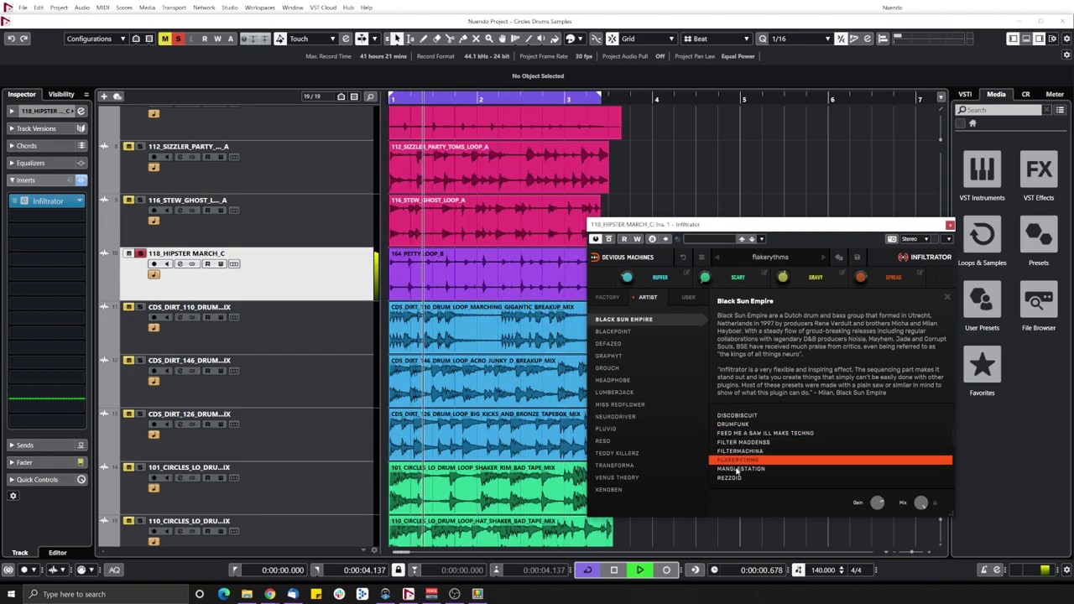
left_click(738, 469)
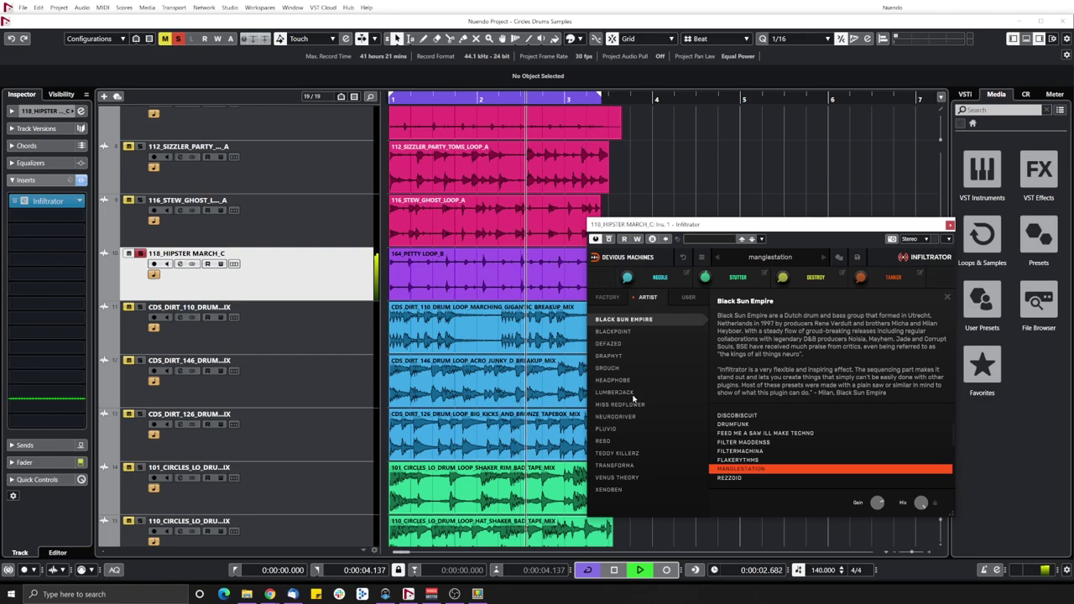
key("space")
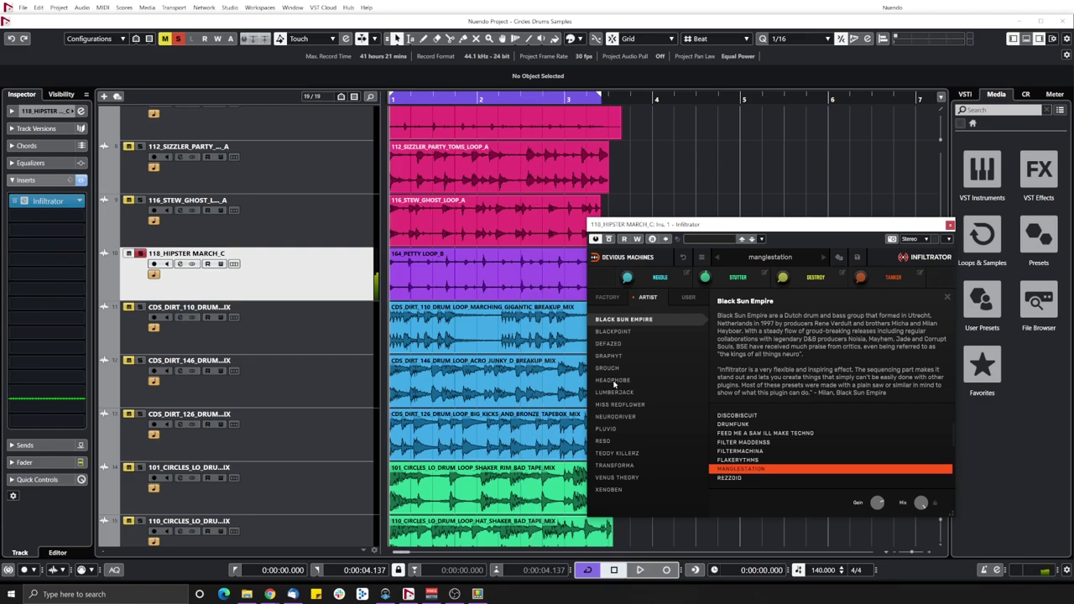
Step: Audition Headphobe's Abseil, Arctic Tonic, Catterick, Gulk, Petrichor and Protomolecule presets on the playing loop, ending with playback stopped
left_click(614, 382)
left_click(733, 367)
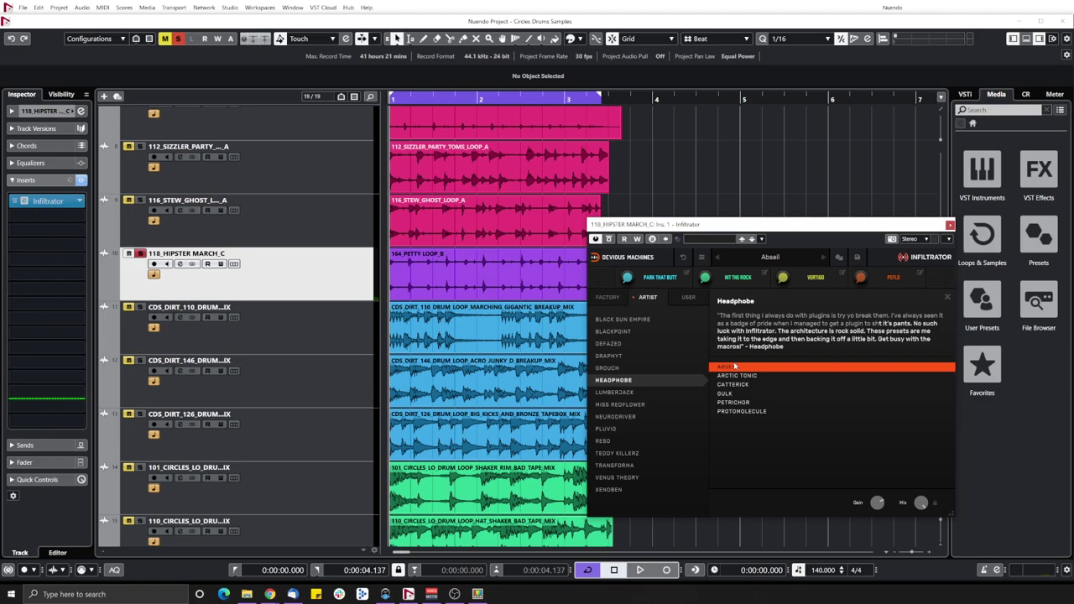
key("space")
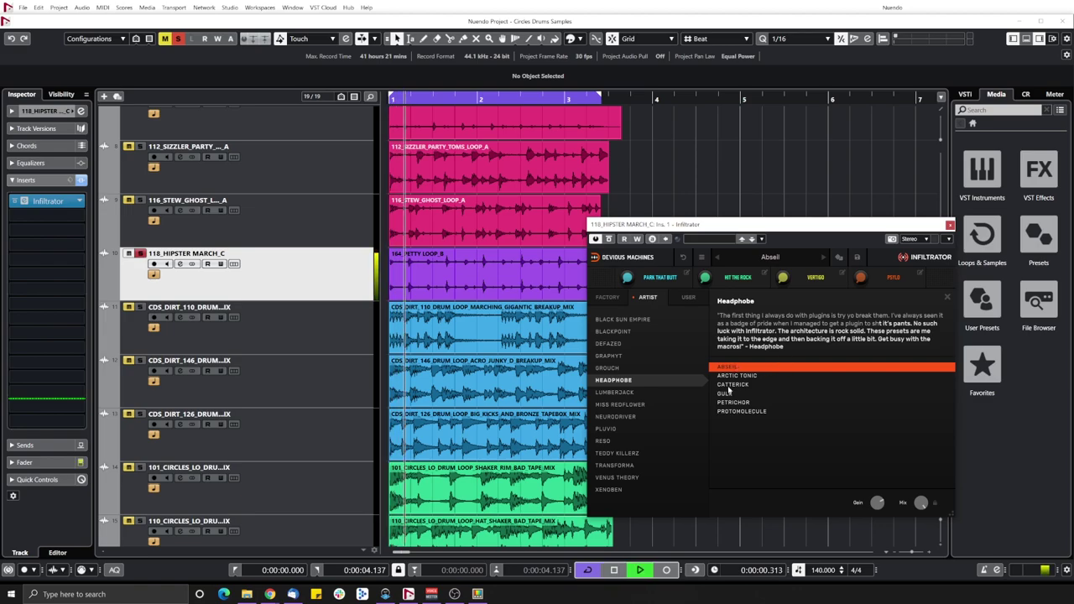
left_click(737, 376)
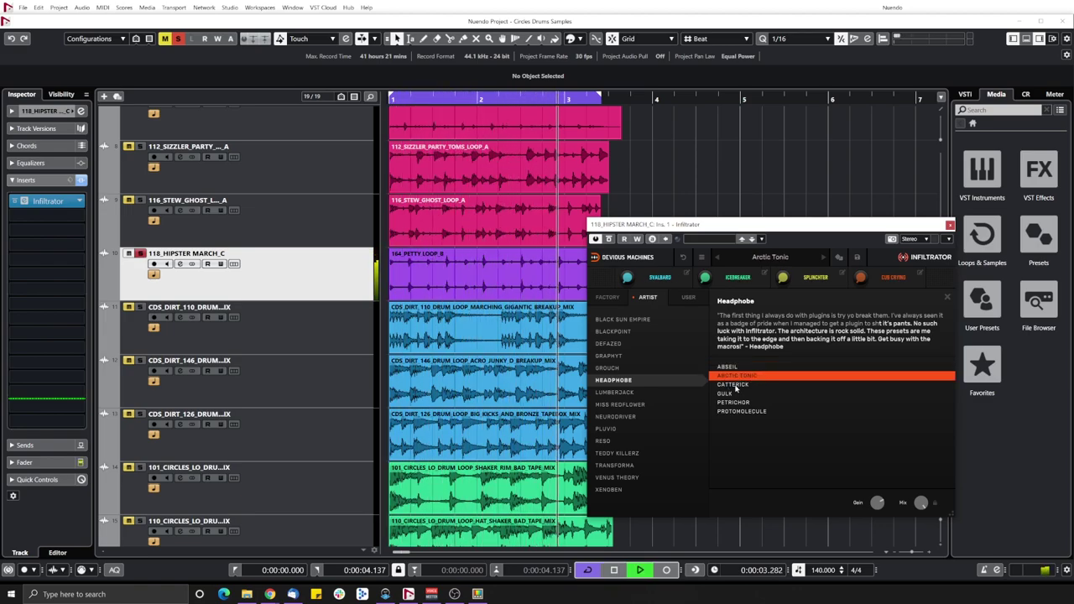
left_click(735, 385)
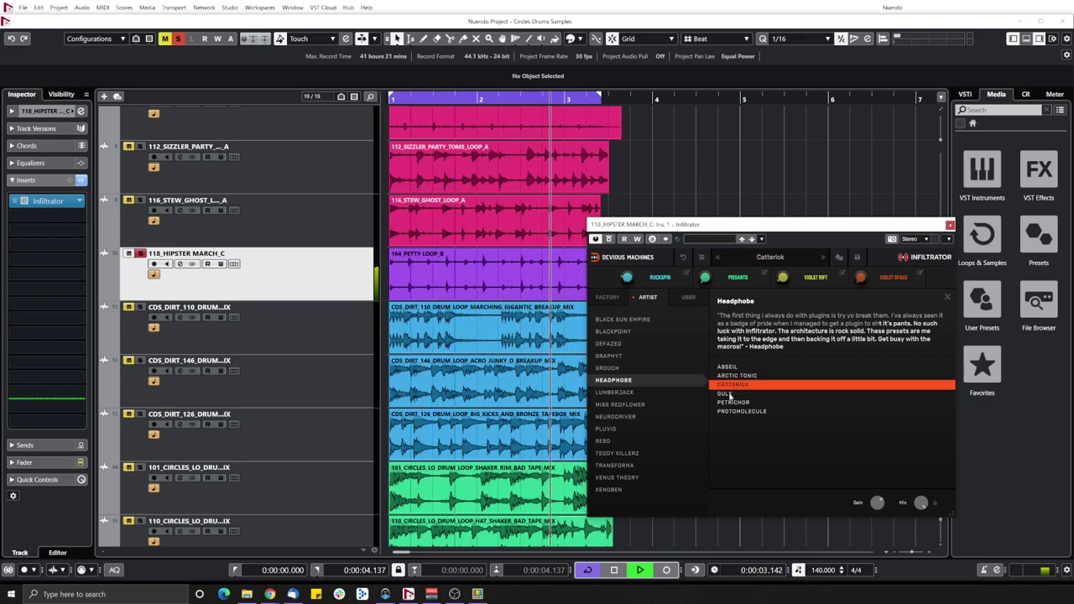
left_click(729, 394)
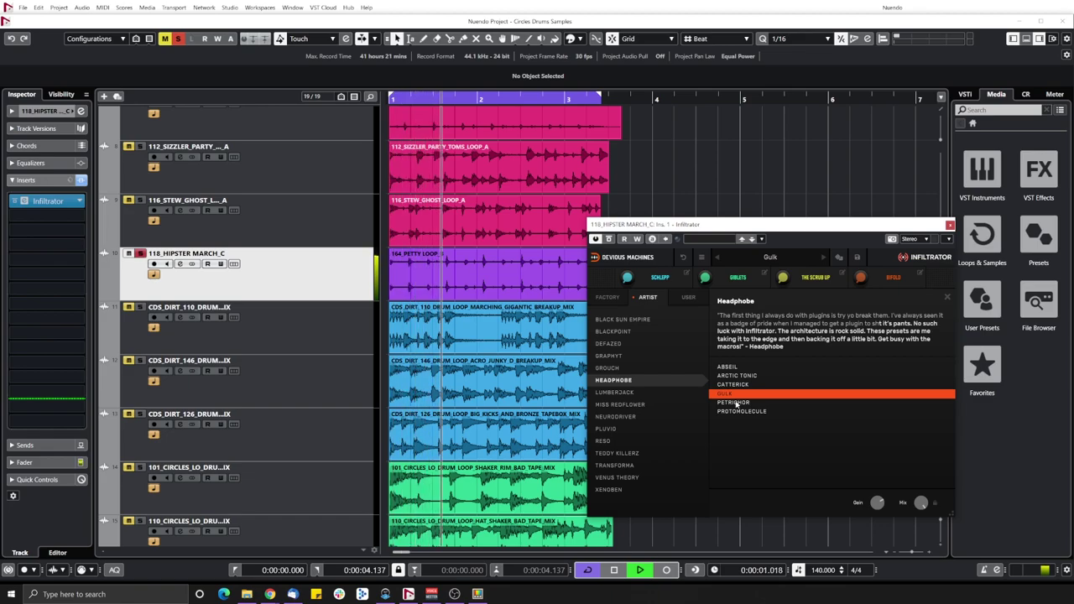
left_click(736, 402)
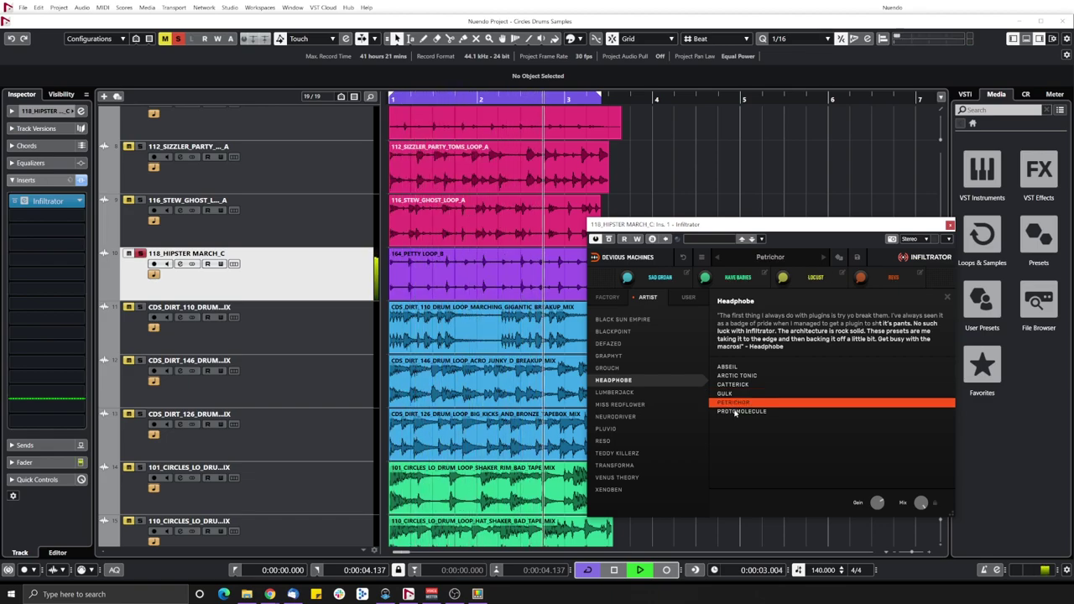
left_click(736, 412)
key("space")
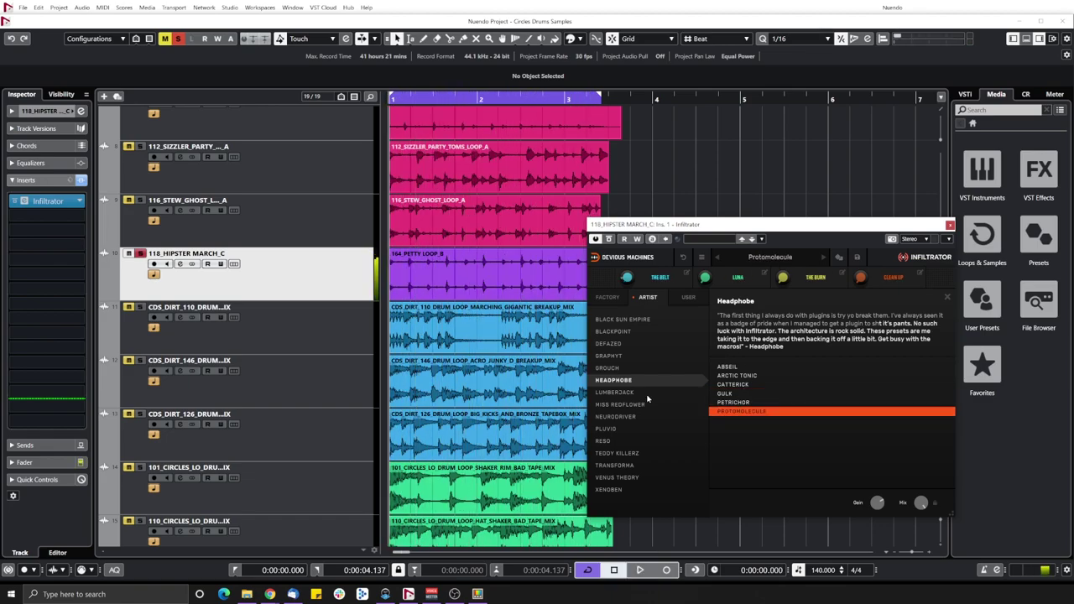
Step: Audition Lumberjack's Alter Girl, Arpegiator, Brass - Verb FX, Defibrillator, Don't Touch, Drums Ring and French Touch presets during loop playback
left_click(637, 392)
left_click(749, 375)
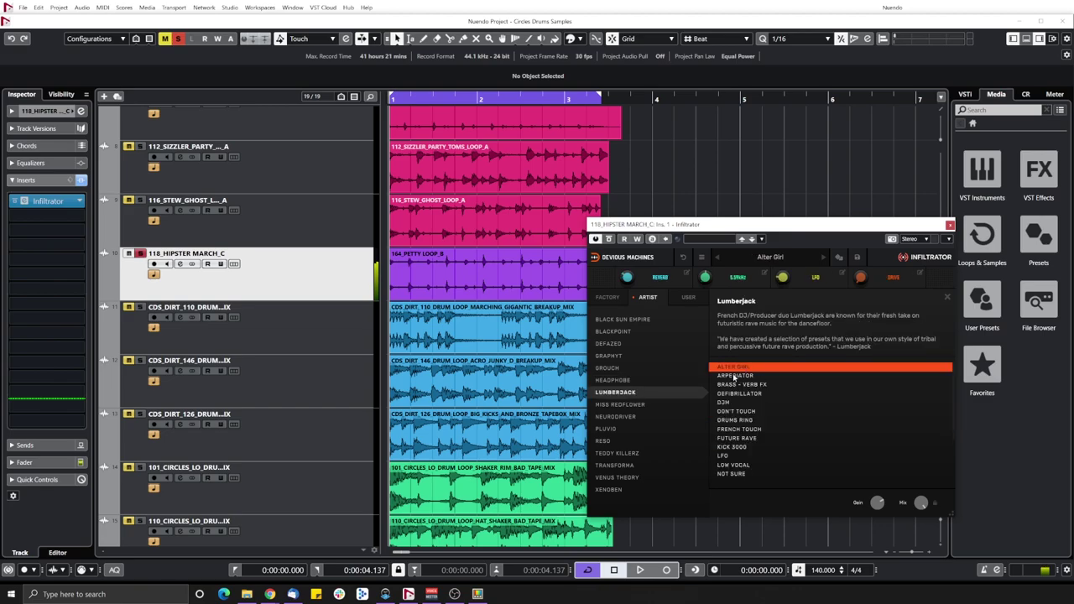
key("space")
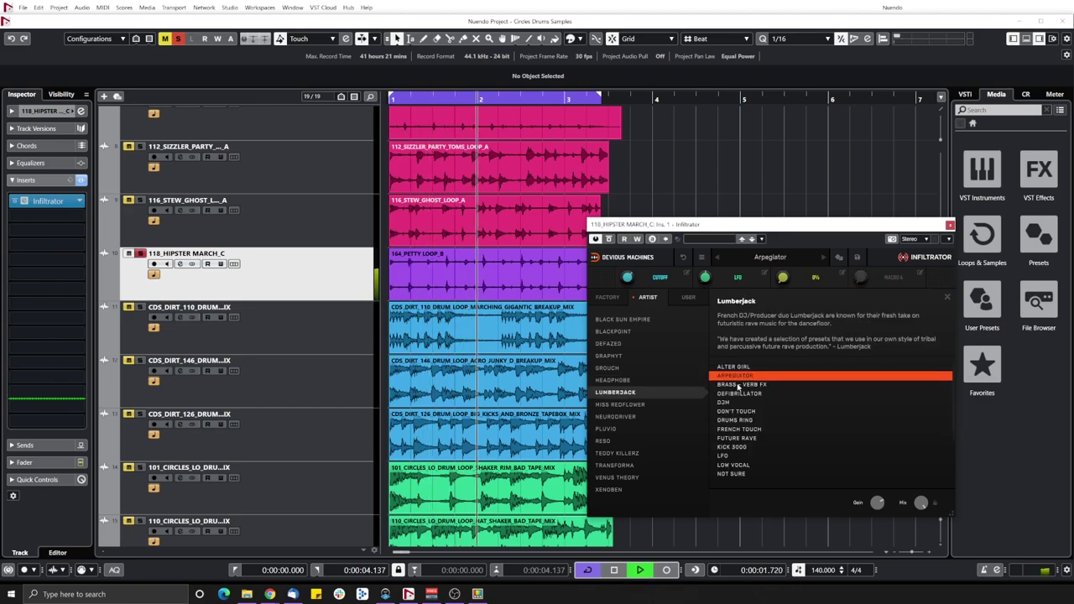
left_click(738, 384)
left_click(736, 394)
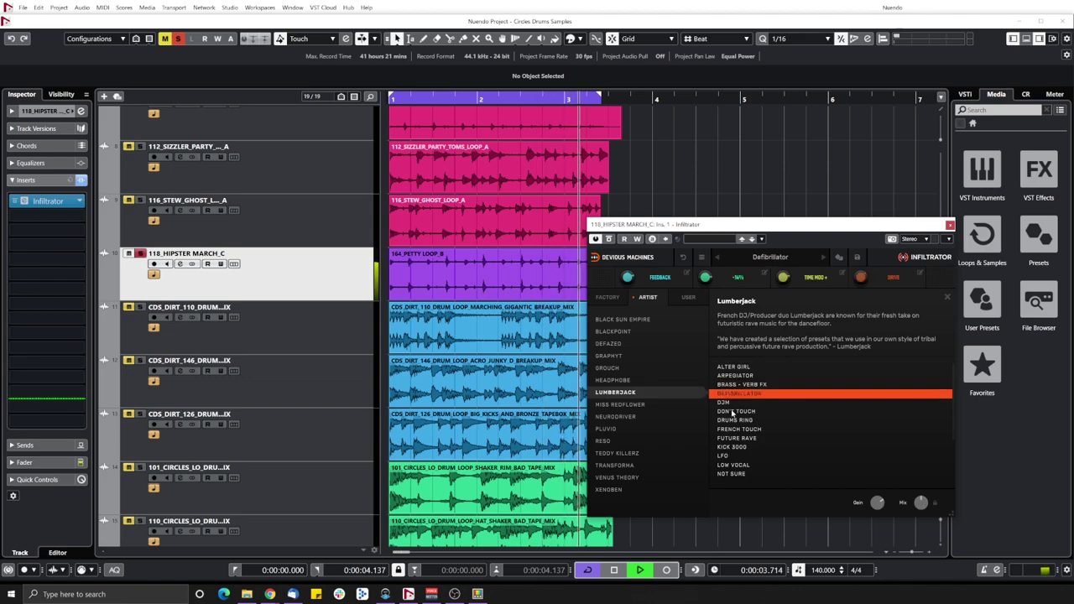
left_click(732, 411)
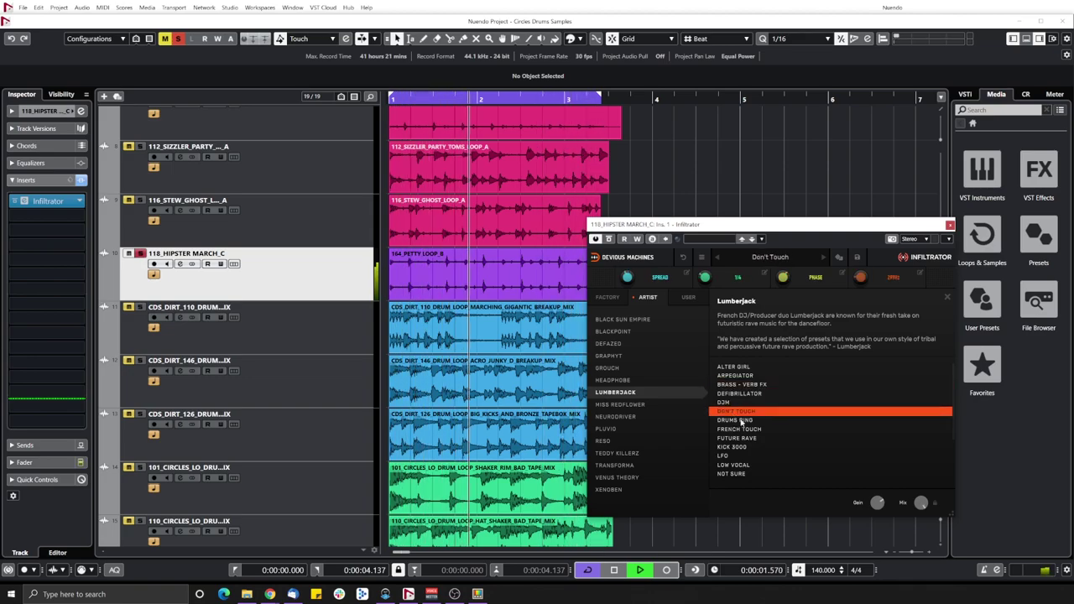
left_click(734, 419)
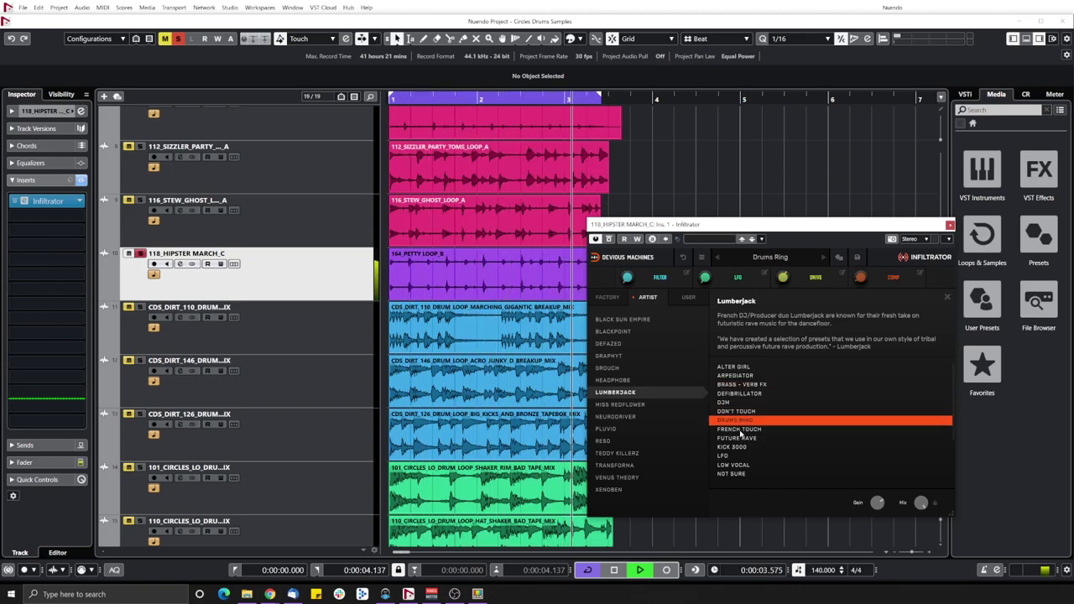
left_click(738, 430)
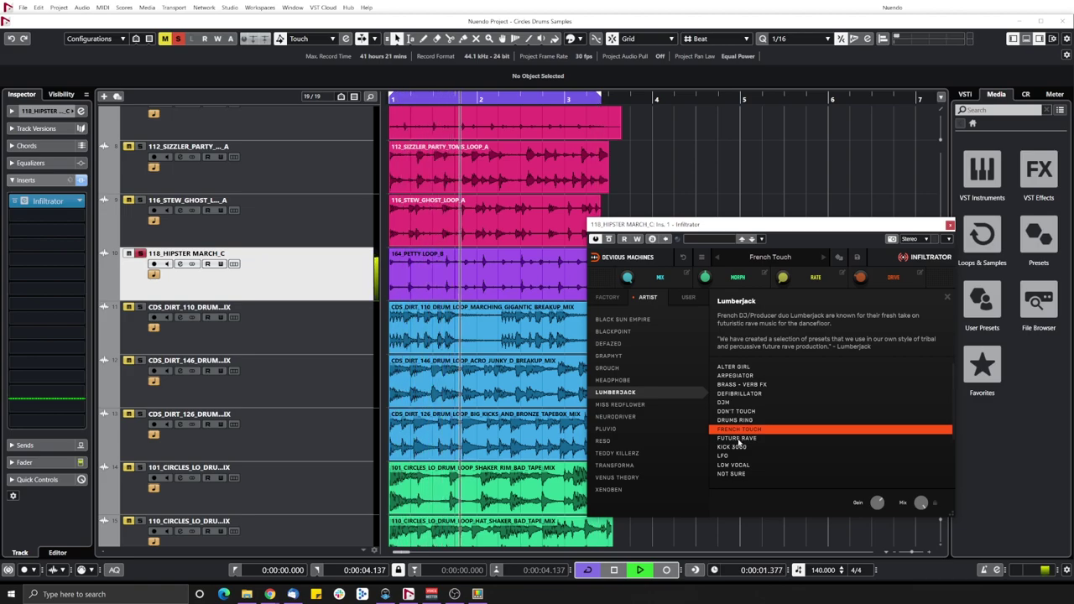
Step: Audition Lumberjack's Future Rave, LFO, Low Vocal, Not Sure, Russian March, Sidechain and Snare Roll presets on the playing loop
left_click(738, 439)
left_click(737, 455)
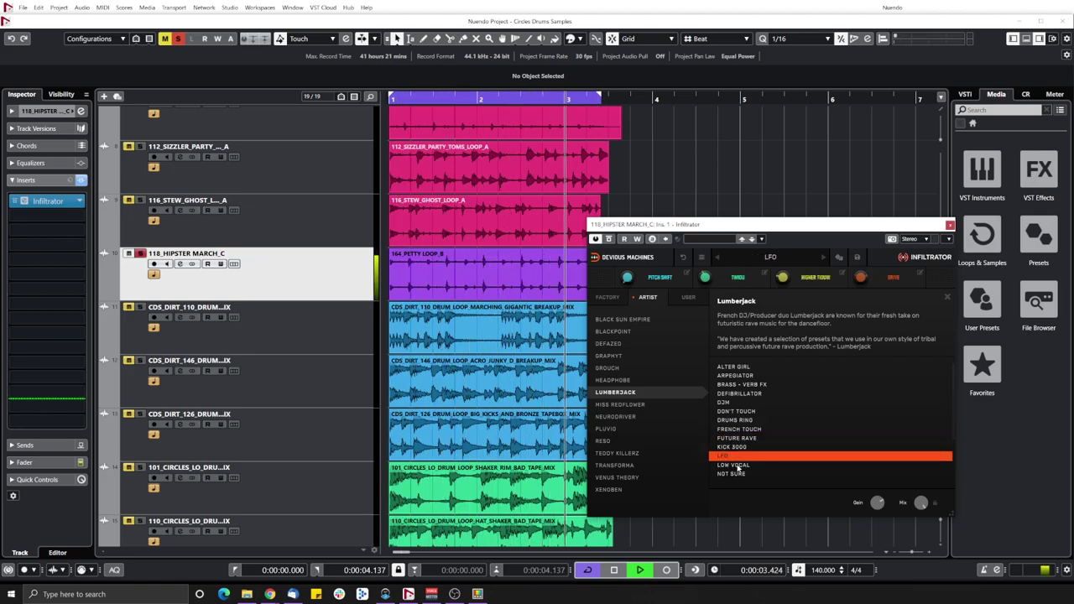
left_click(736, 466)
left_click(734, 474)
scroll(735, 470, "down", 2)
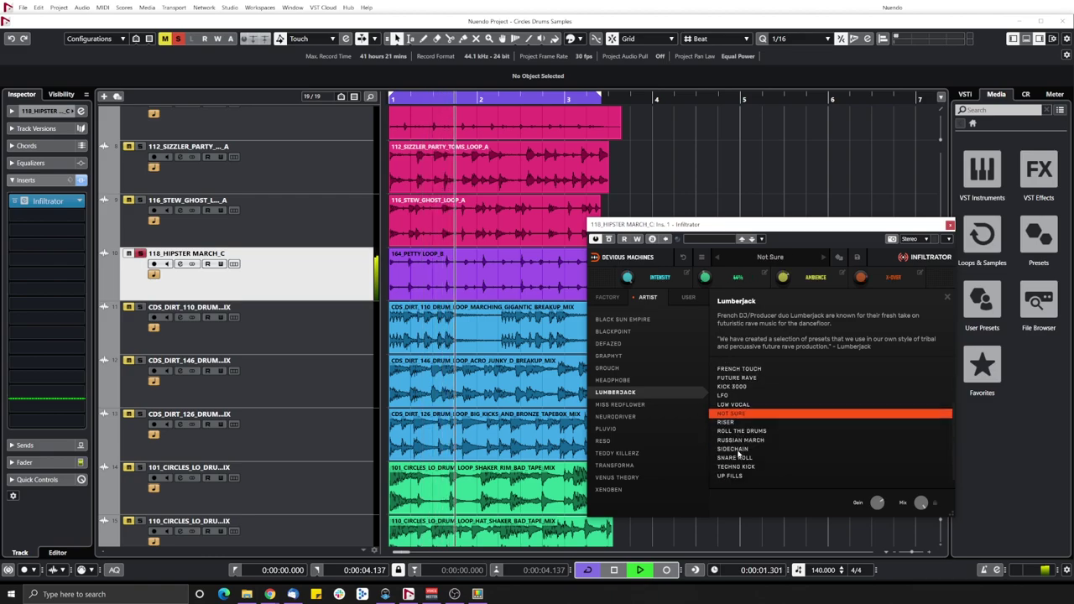
left_click(739, 440)
left_click(740, 449)
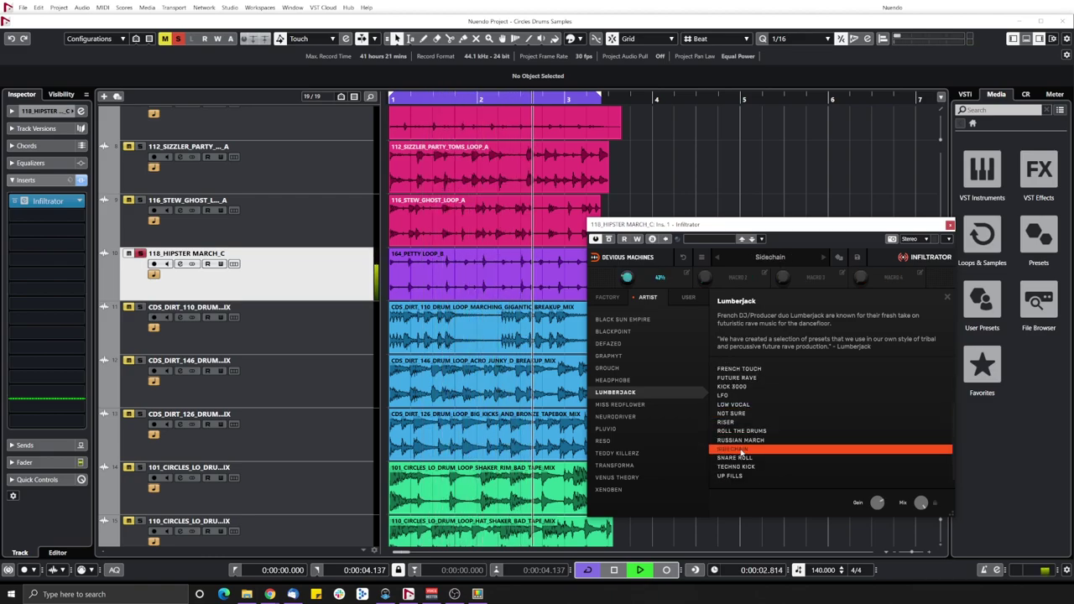
left_click(738, 458)
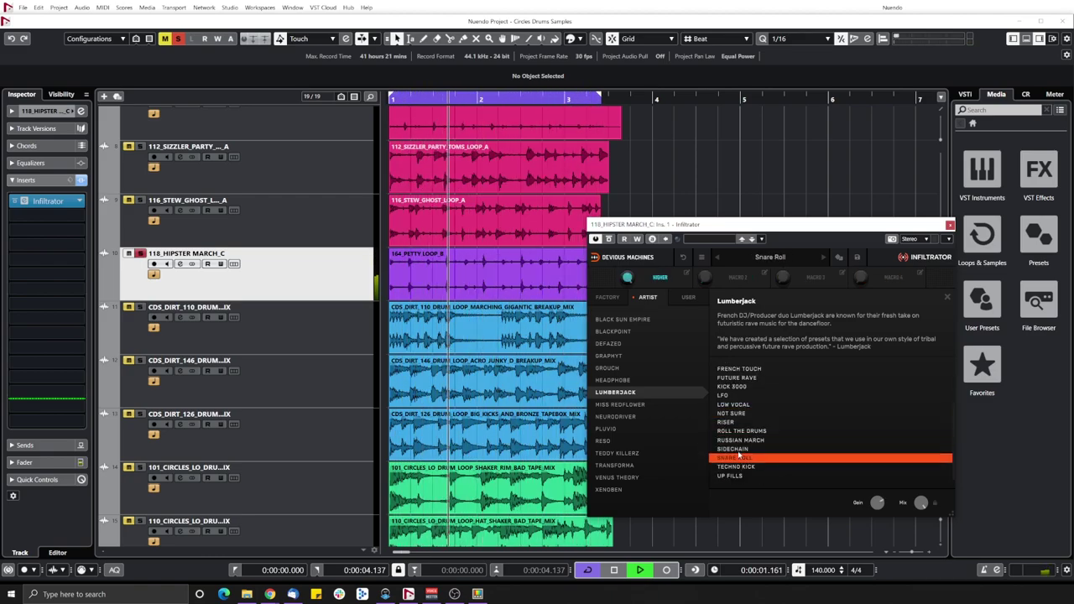
Step: Set the loop range to the 164_PETTY LOOP_B clip with playback stopped, and initialize Infiltrator to an empty preset
left_click(519, 281)
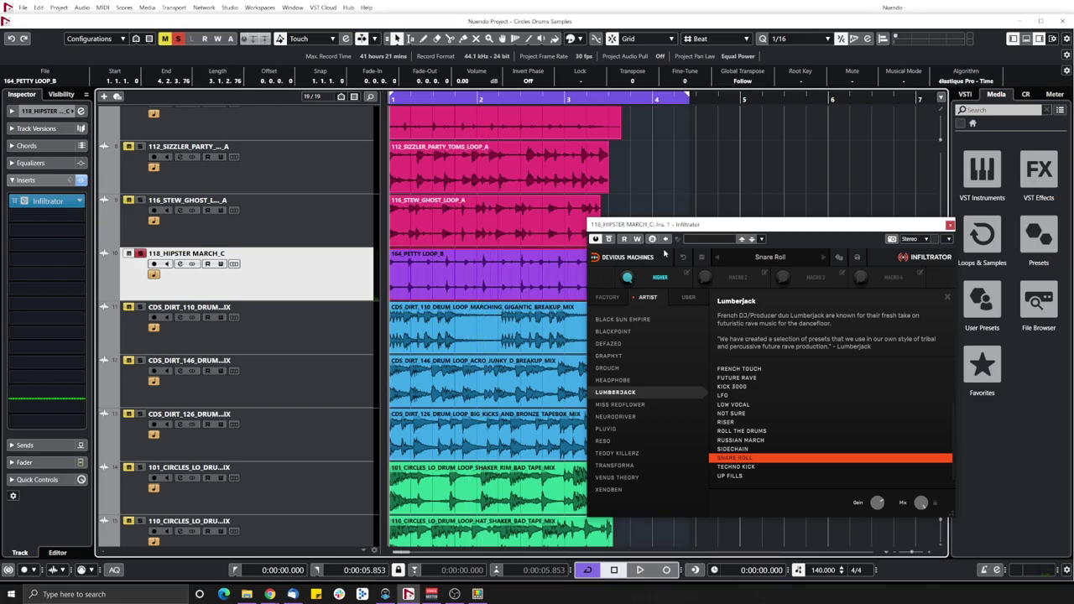
left_click(701, 257)
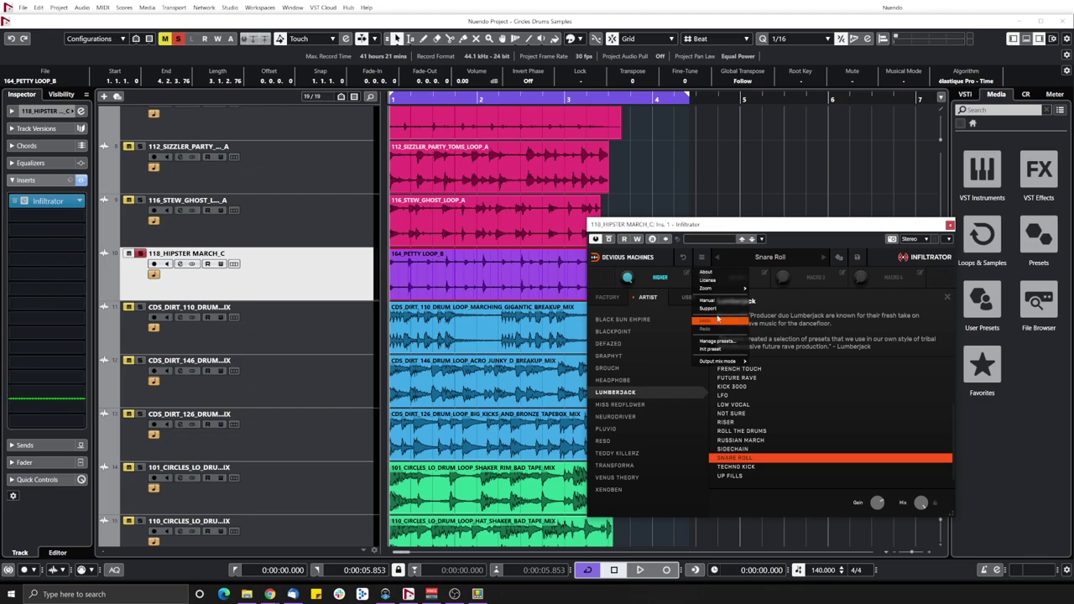
left_click(729, 274)
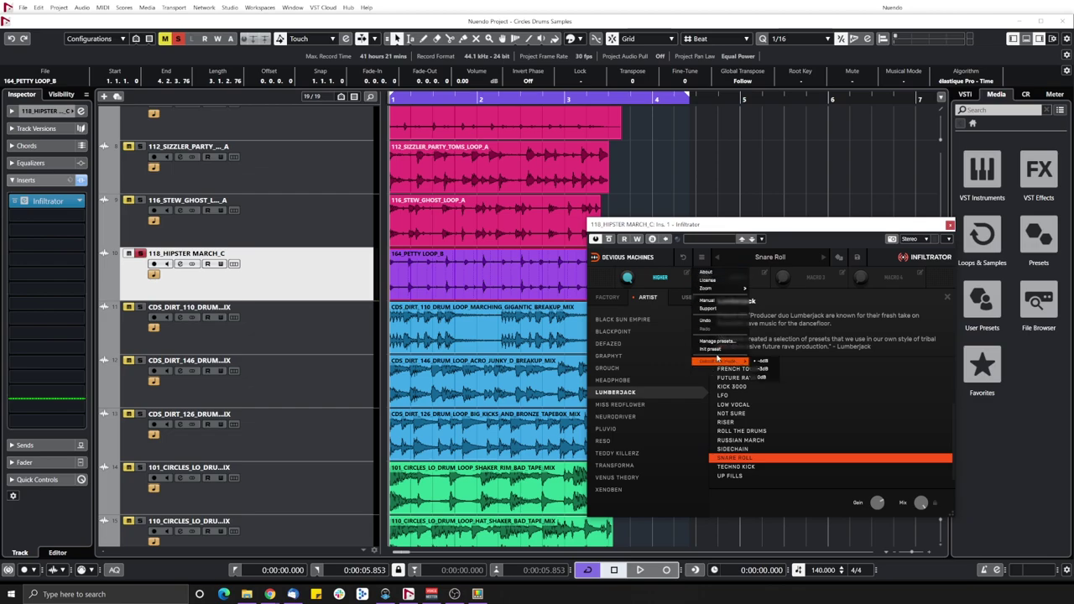
left_click(717, 356)
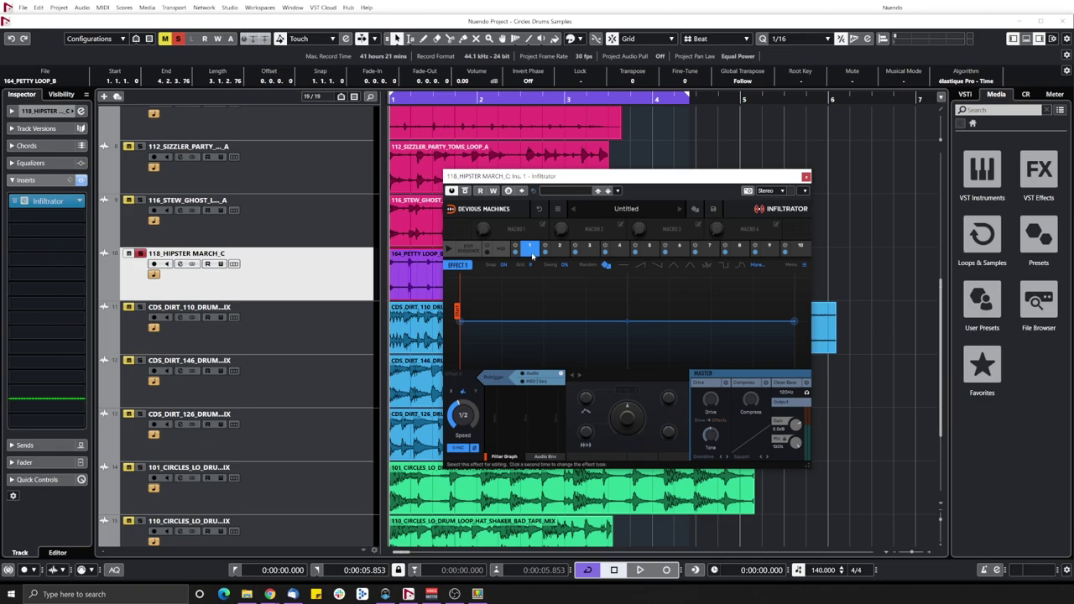
Step: Load the Model-20 LP filter into effect slot 1 and adjust its Cutoff and Drive while auditioning the loop, ending with playback stopped
left_click(530, 250)
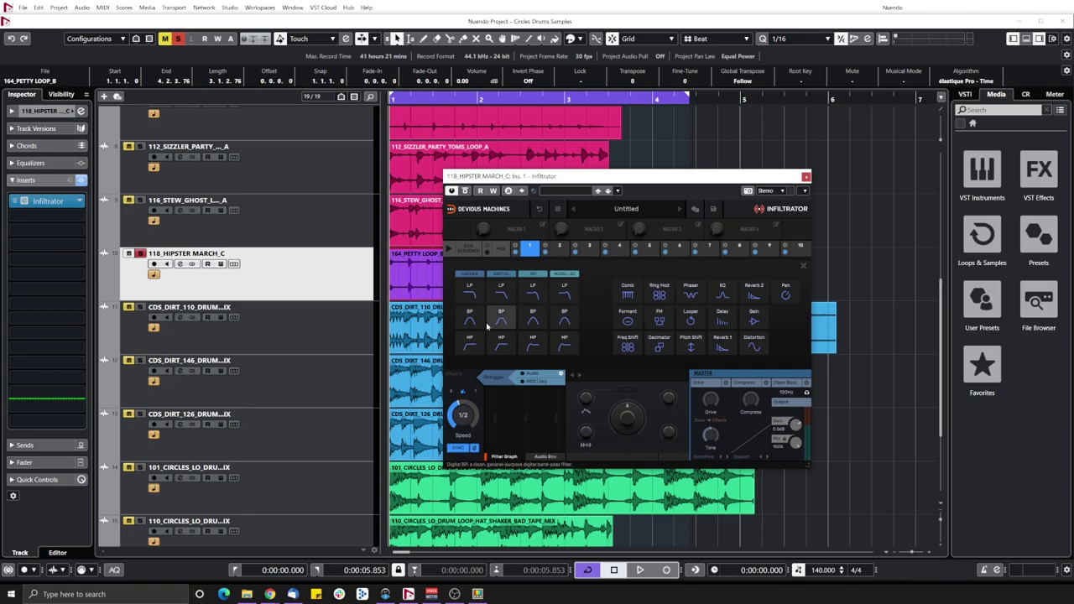
left_click(565, 293)
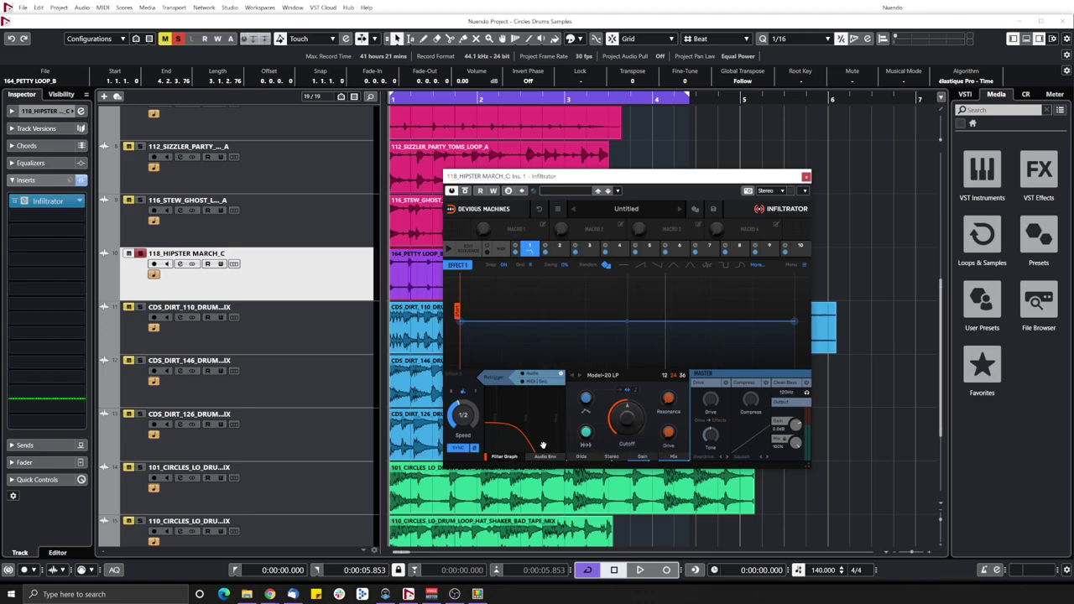
mouse_move(625, 422)
left_mouse_down()
mouse_move(627, 378)
mouse_move(626, 444)
mouse_move(626, 434)
left_mouse_up()
key("space")
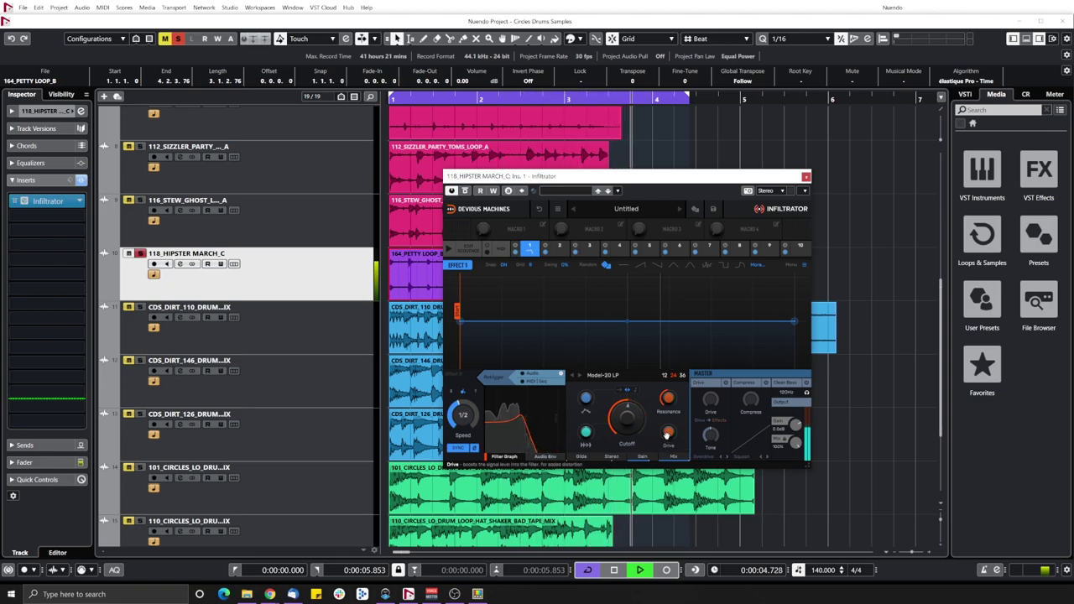
left_click_drag(667, 432, 667, 406)
key("space")
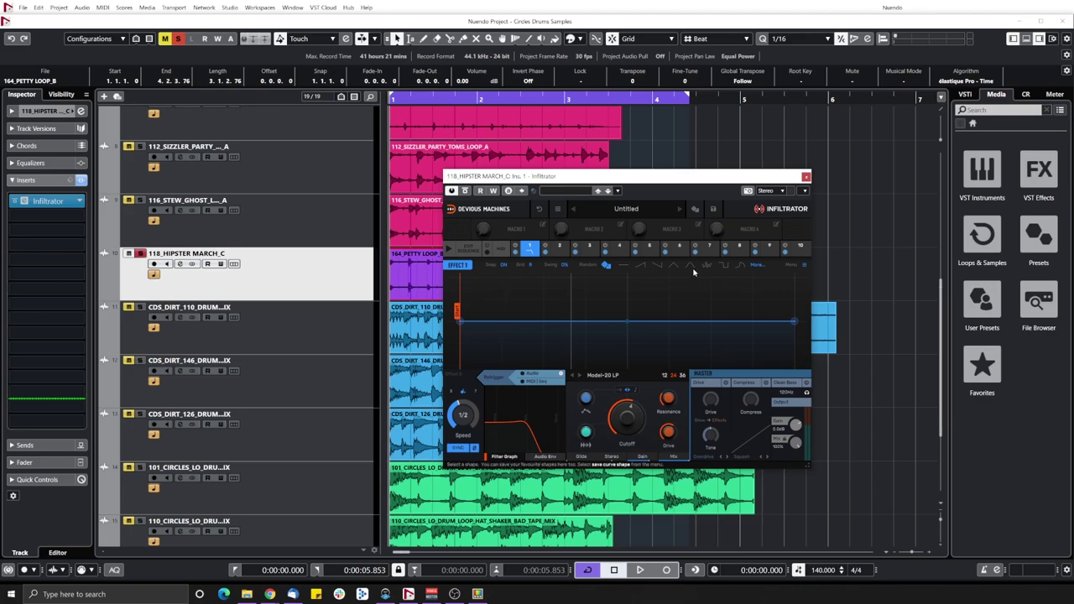
Step: Generate a series of random envelope patterns for Effect 1
left_click(605, 265)
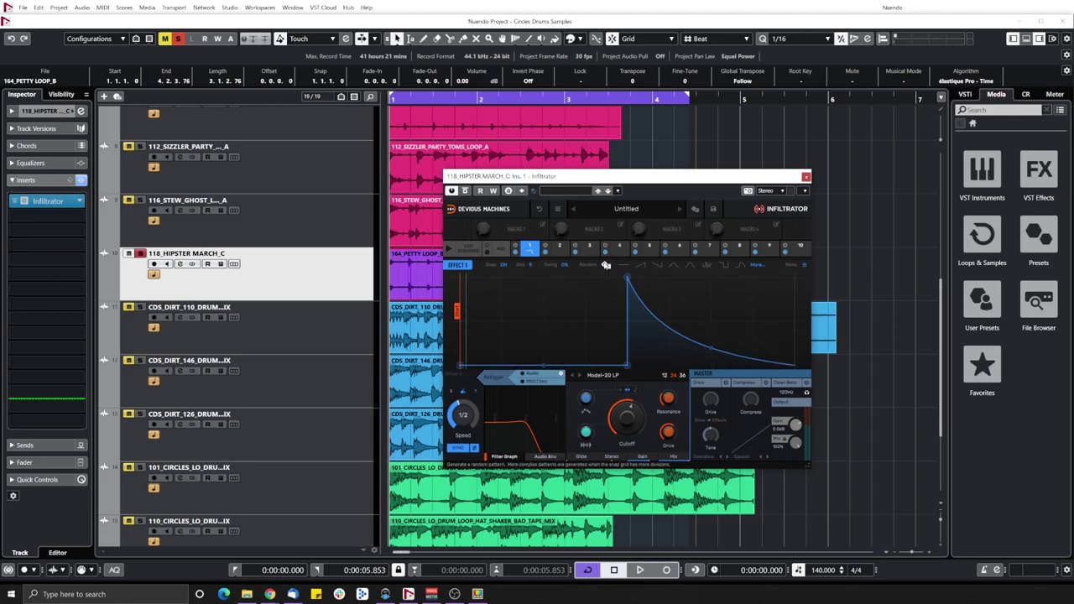
left_click(606, 265)
left_click(605, 265)
left_click(605, 266)
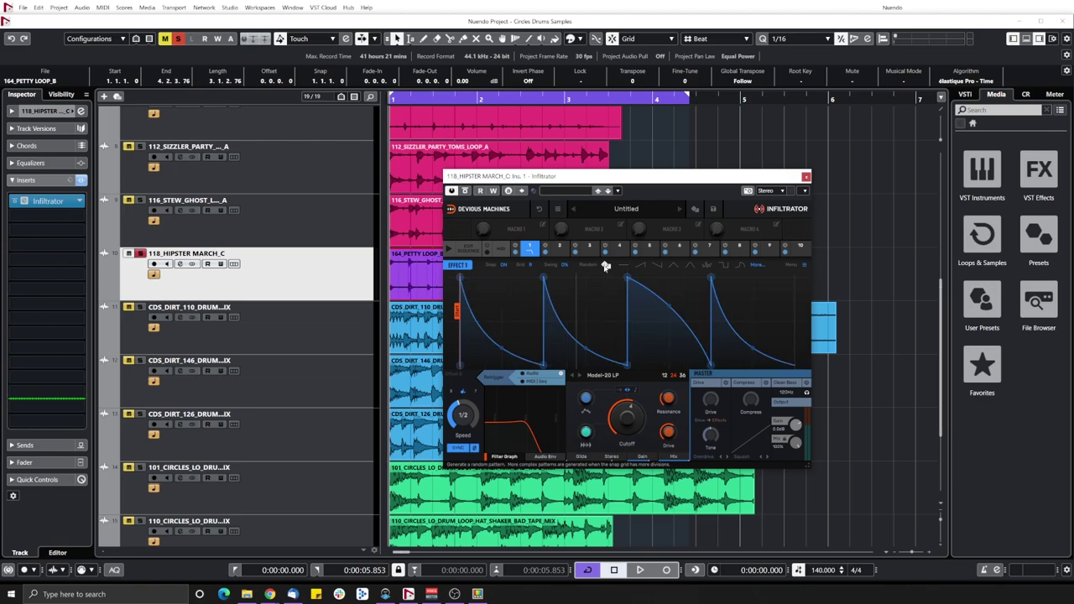
left_click(603, 266)
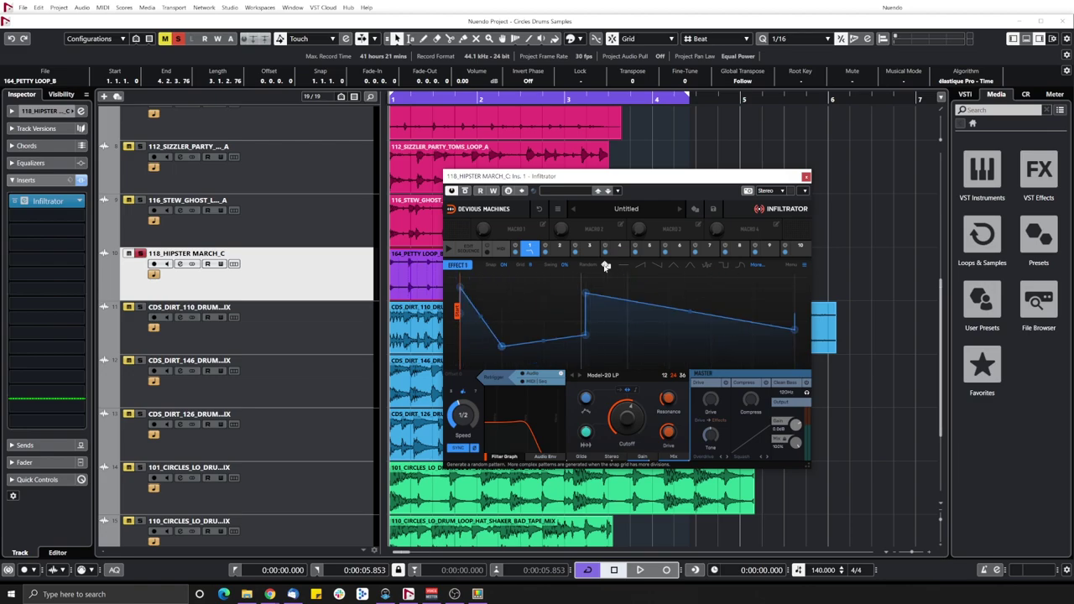
Step: Apply the smooth bell-shaped curve to Effect 1, set the cutoff's envelope amount to 48%, and play the loop
left_click(689, 266)
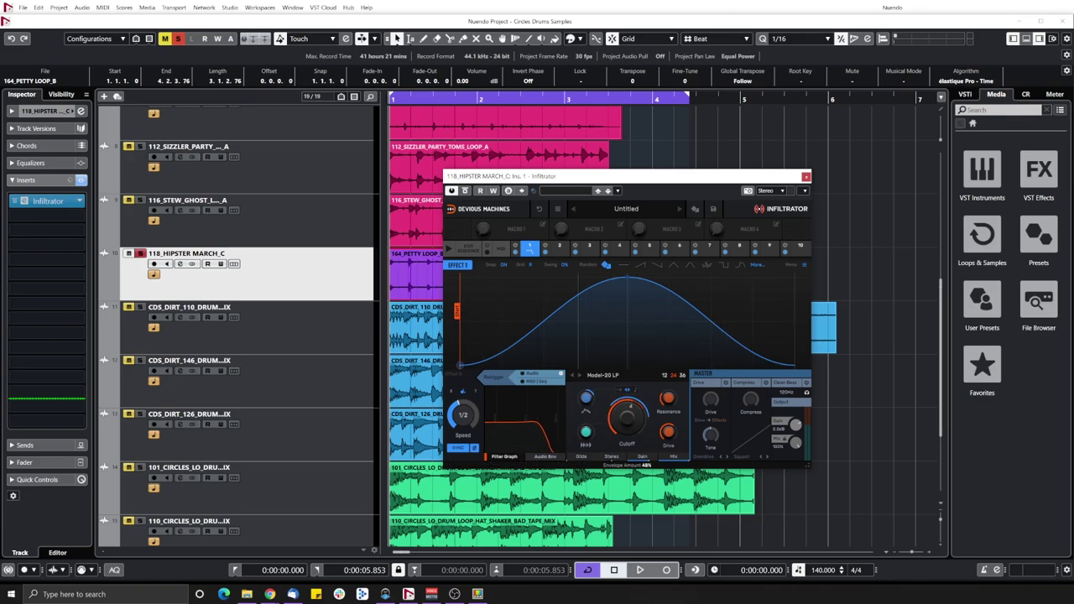
key("space")
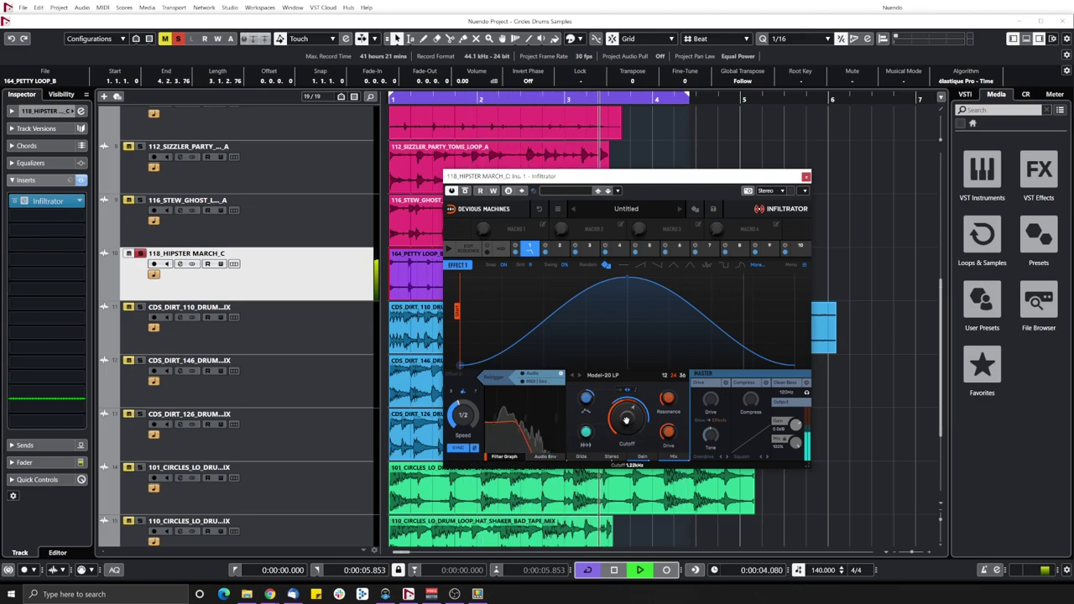
Step: Try modulating the cutoff with the audio envelope at 56% instead of the drawn envelope, auditioning it on the loop and stopping playback
left_click_drag(585, 398, 586, 473)
left_click_drag(625, 444, 586, 395)
left_click_drag(586, 431, 586, 411)
left_click_drag(626, 417, 627, 455)
key("space")
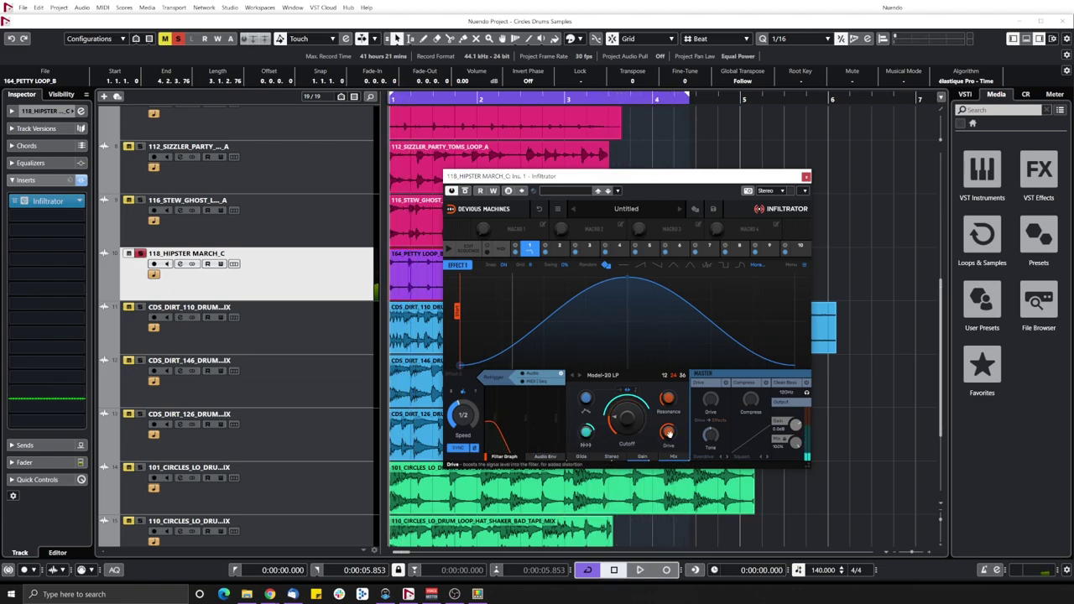
key("space")
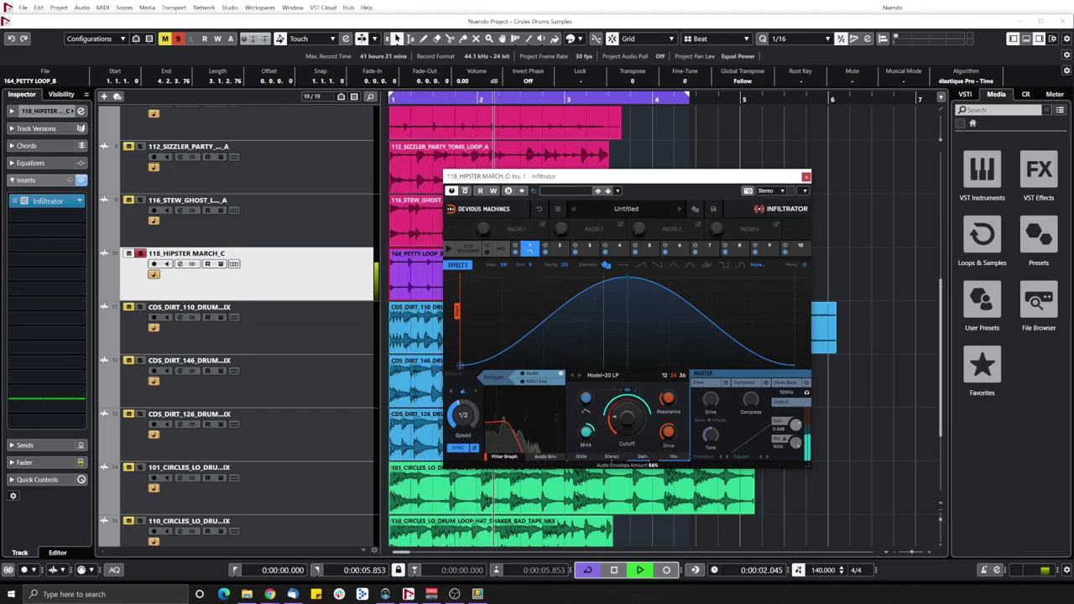
key("space")
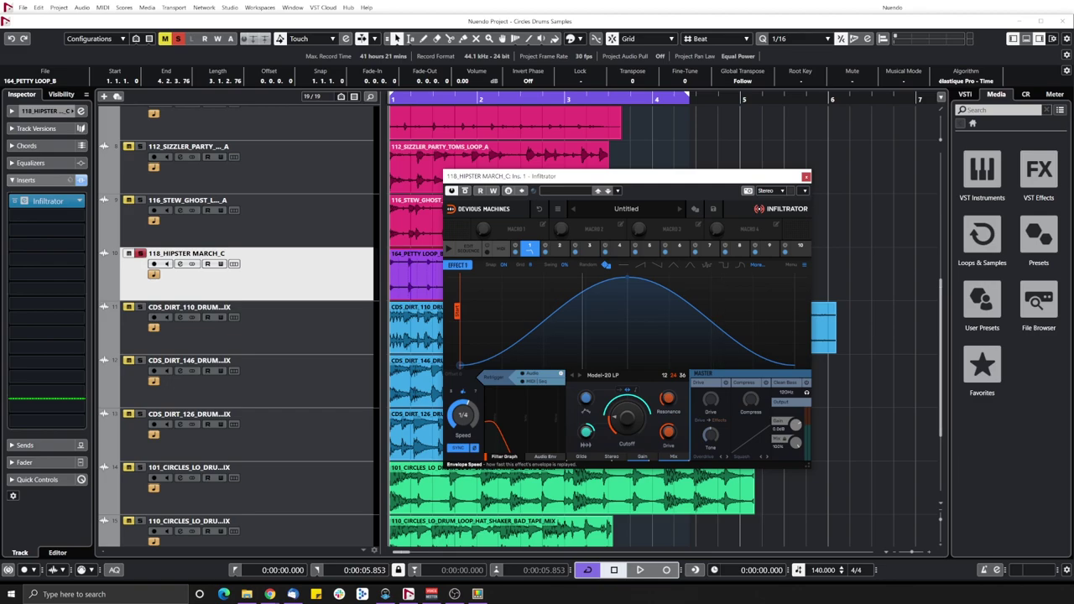
Step: Modulate the cutoff with the drawn envelope again and sweep Effect 1's speed from slow to 1/16 during playback, ending with playback stopped
key("space")
left_click_drag(467, 416, 466, 455)
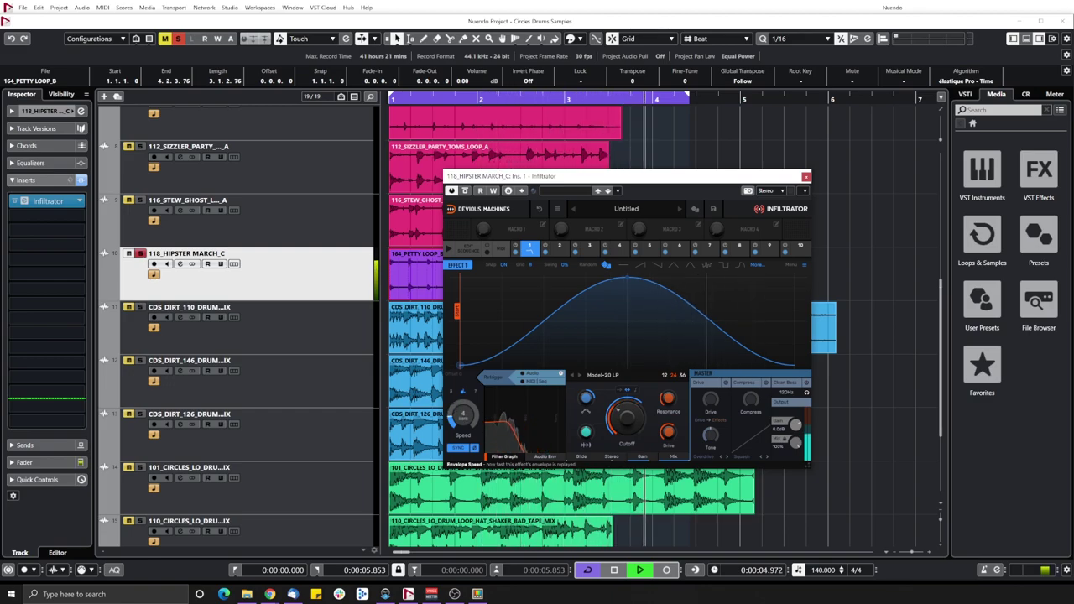
left_click_drag(466, 455, 467, 394)
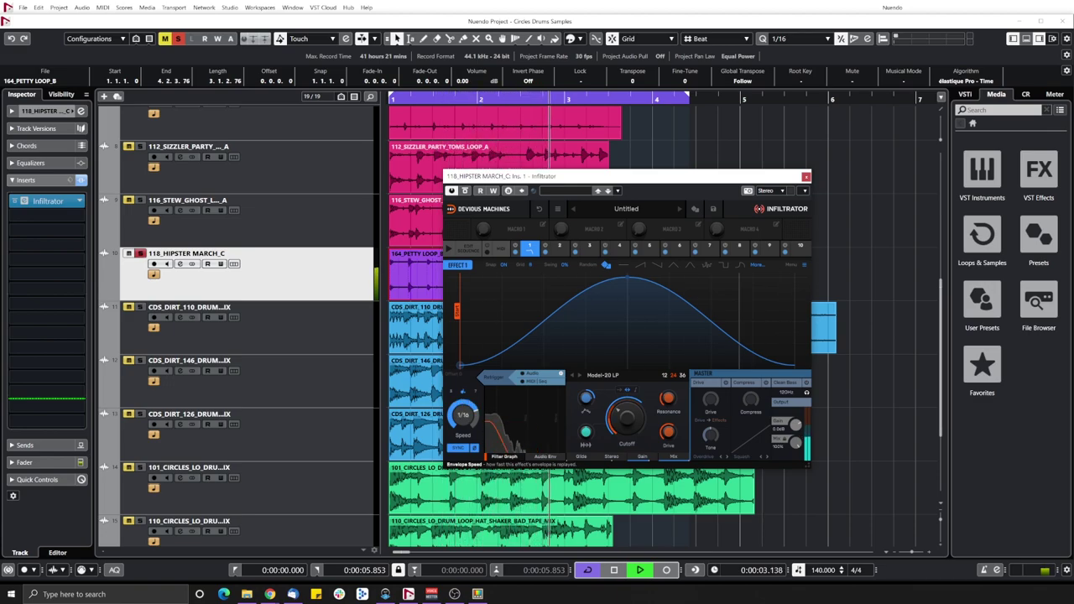
key("space")
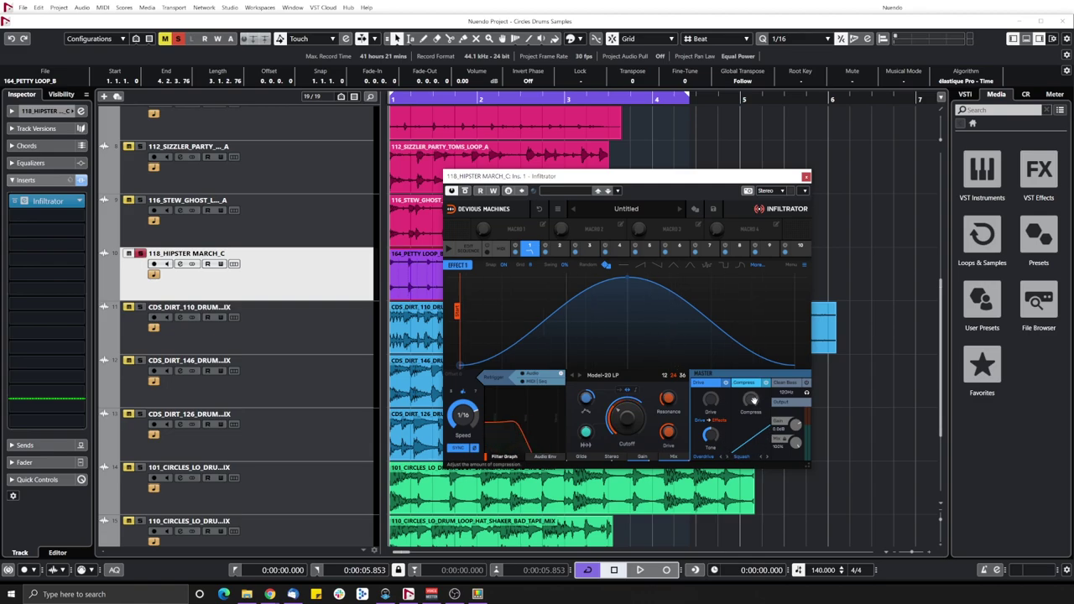
Step: Audition the master Compress at 68% with Effect 1 and the master Drive switched off, and stop playback
key("space")
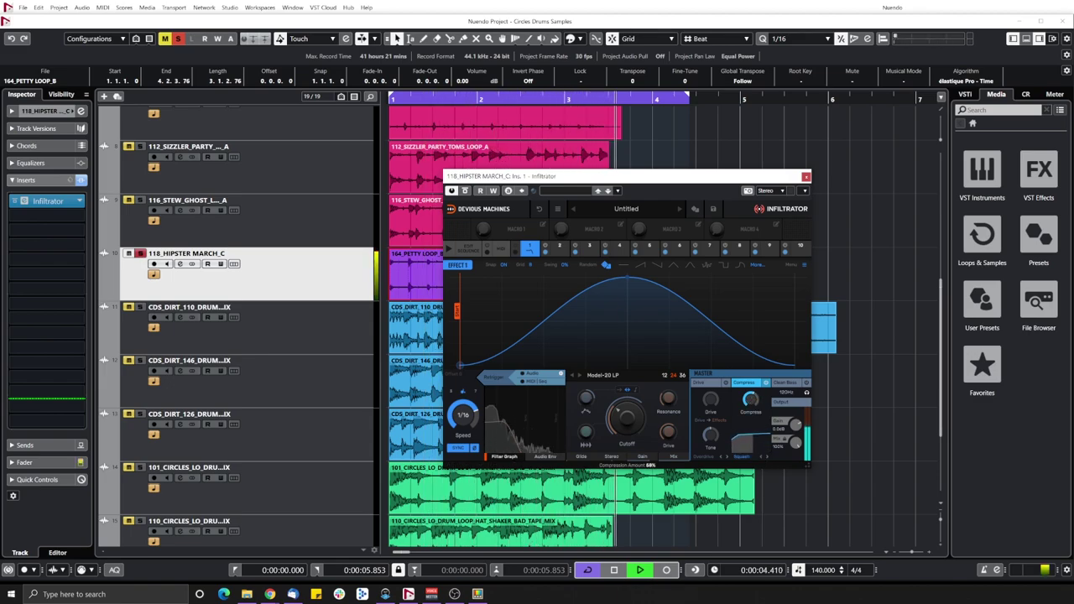
key("space")
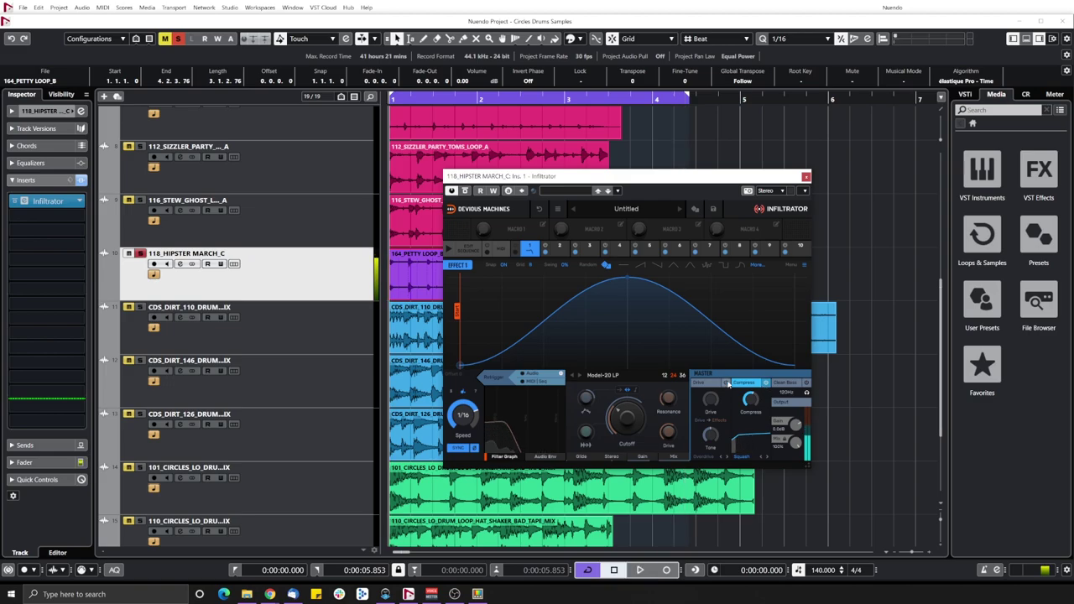
Step: Audition the master Drive in Clip mode together with Compress on the loop, turning the Drive amount up, and stop playback
key("space")
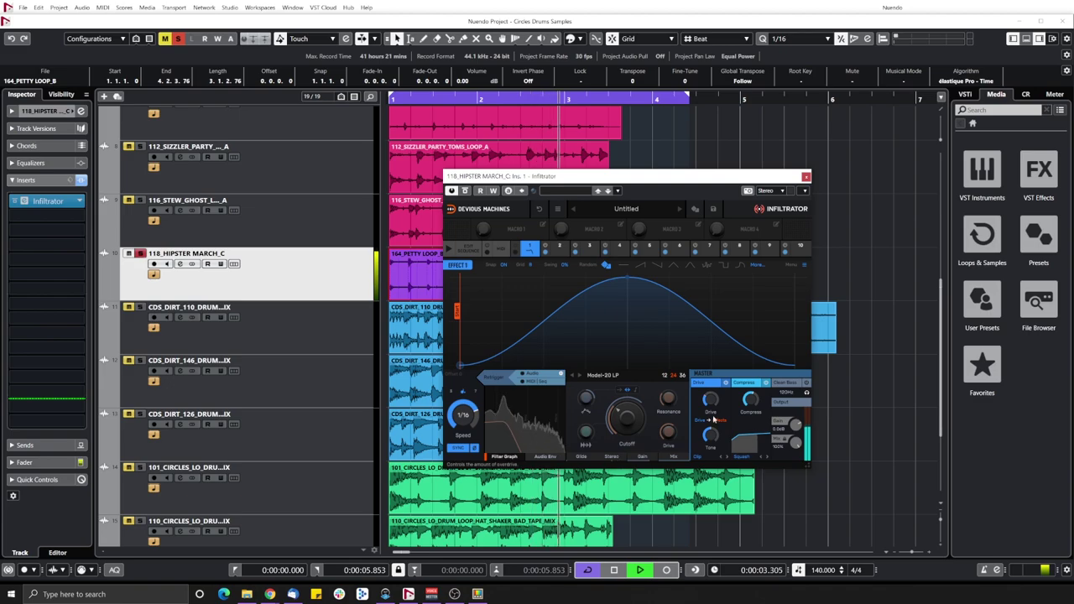
mouse_move(712, 415)
left_mouse_down()
mouse_move(712, 399)
mouse_move(710, 423)
left_mouse_up()
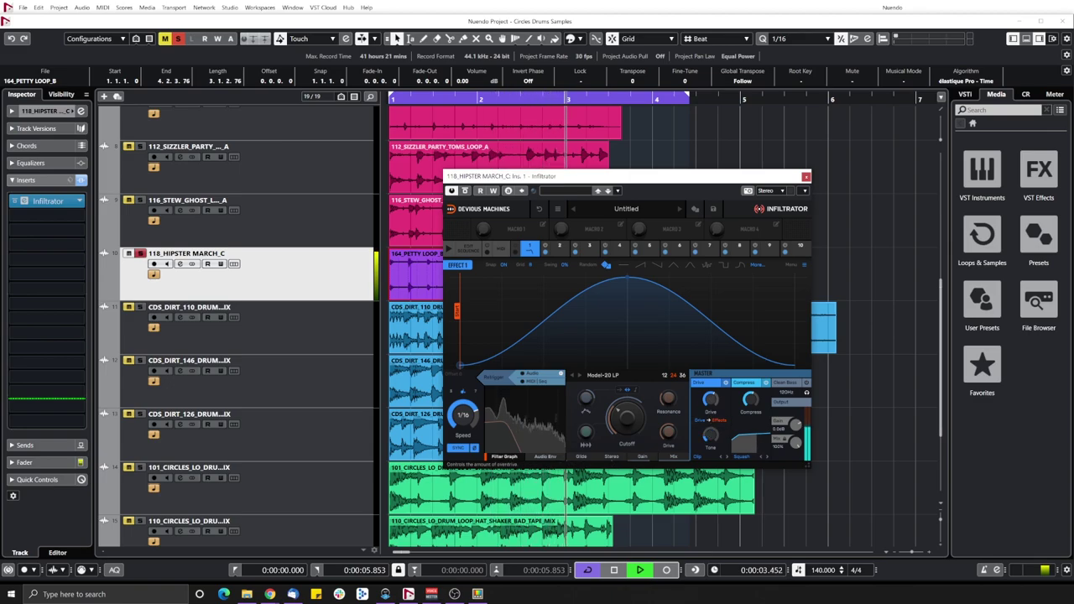
key("space")
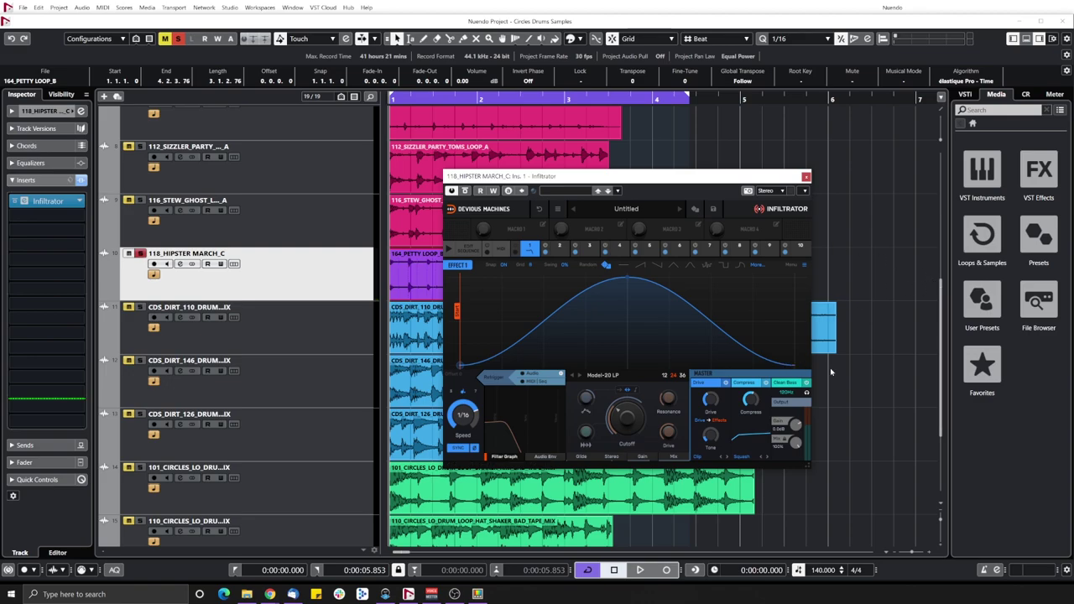
Step: Compare the master Drive before and after the effects during playback, settle on Effects → Drive, and stop playback
key("space")
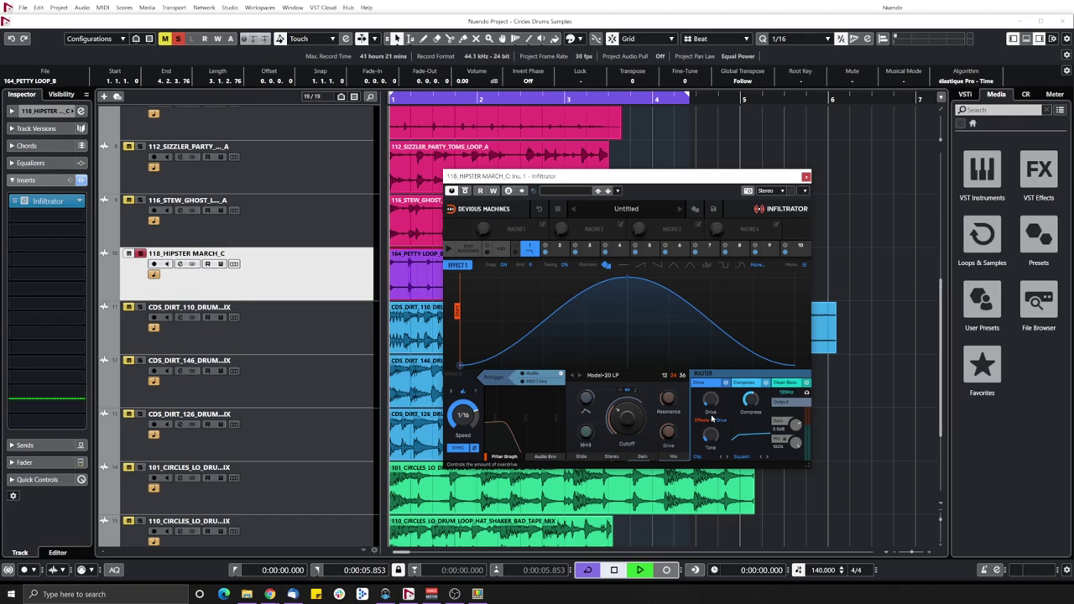
left_click_drag(711, 402, 710, 408)
left_click(709, 421)
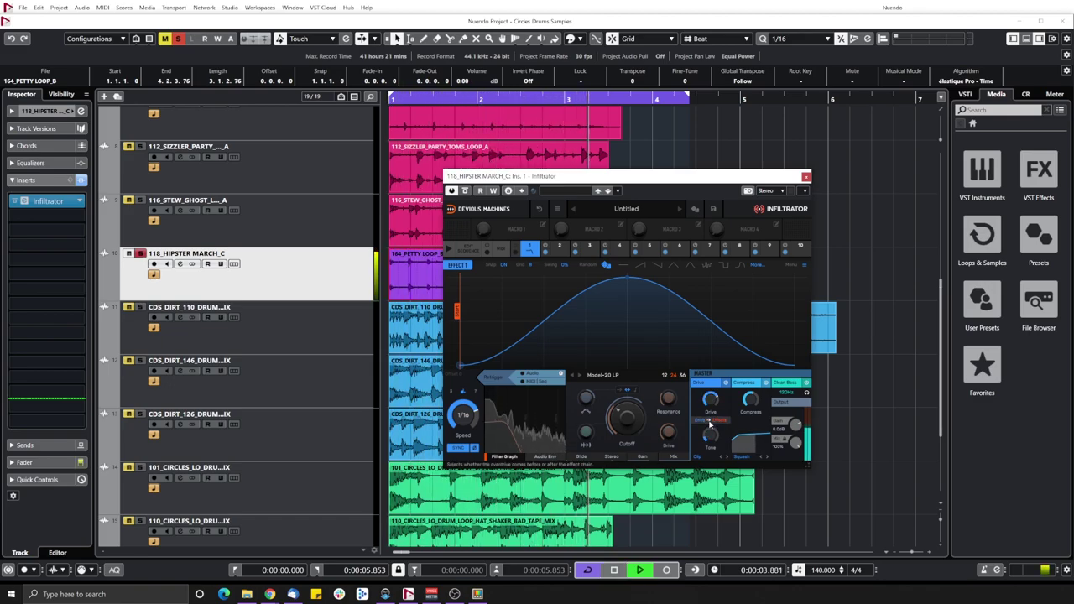
left_click(708, 424)
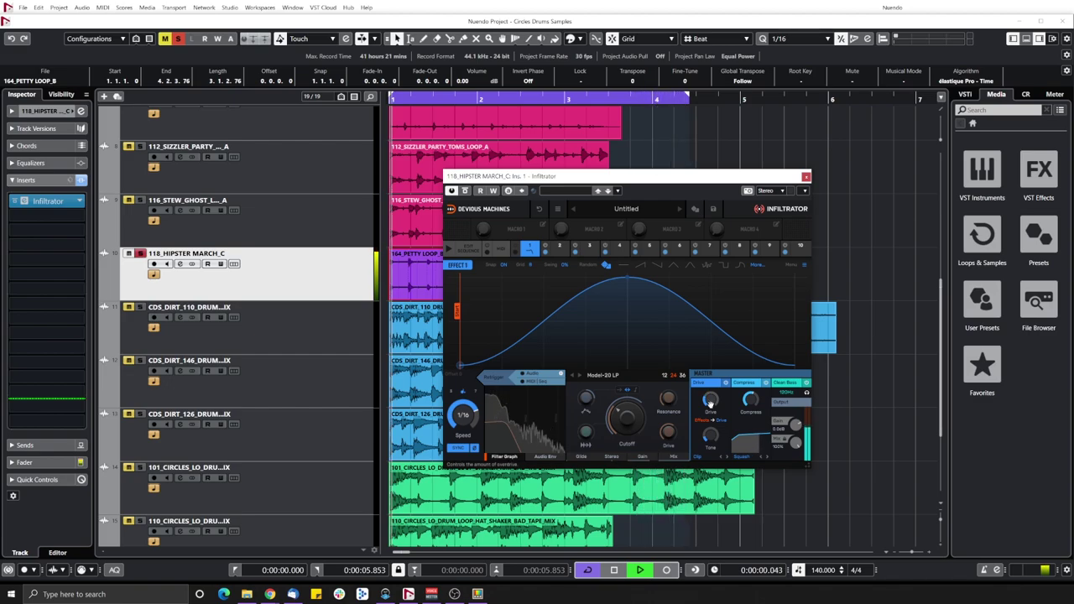
key("space")
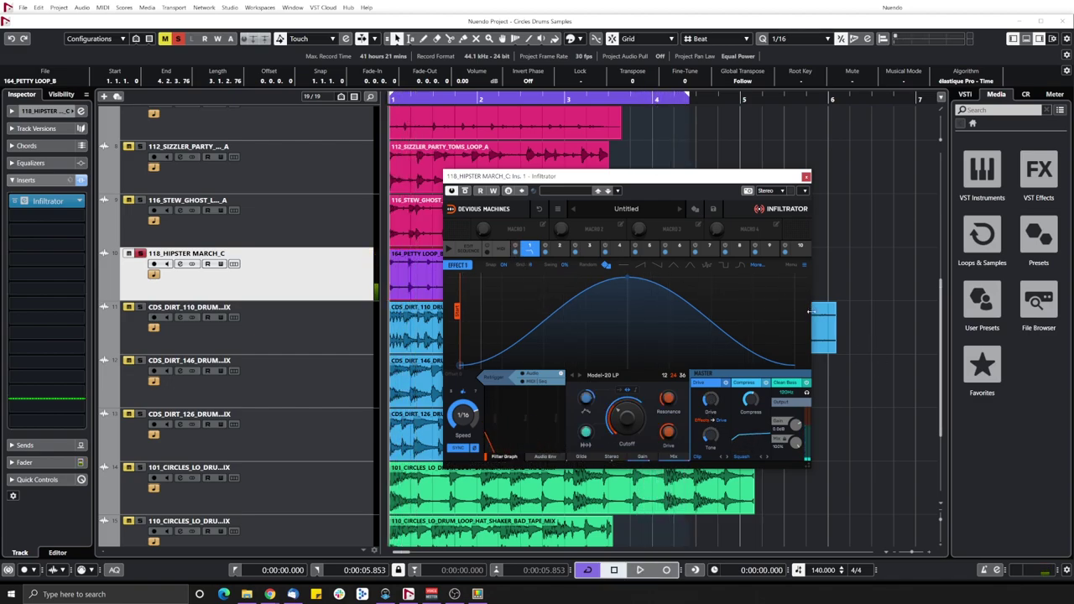
Step: Play the loop, load a Looper into effect slot 2, and adjust its Speed and Tempo
key("space")
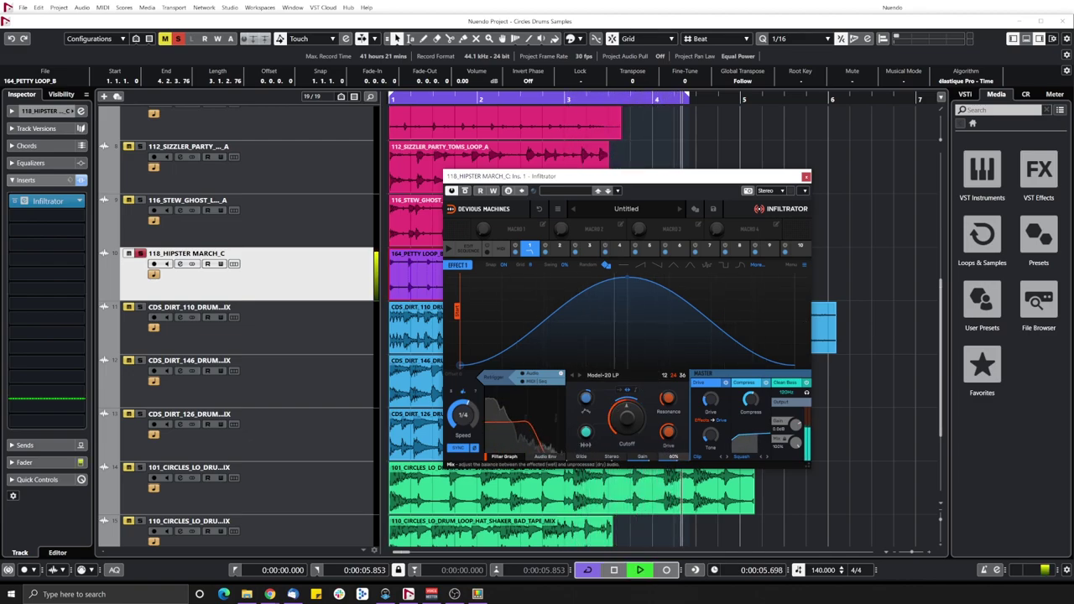
left_click(559, 248)
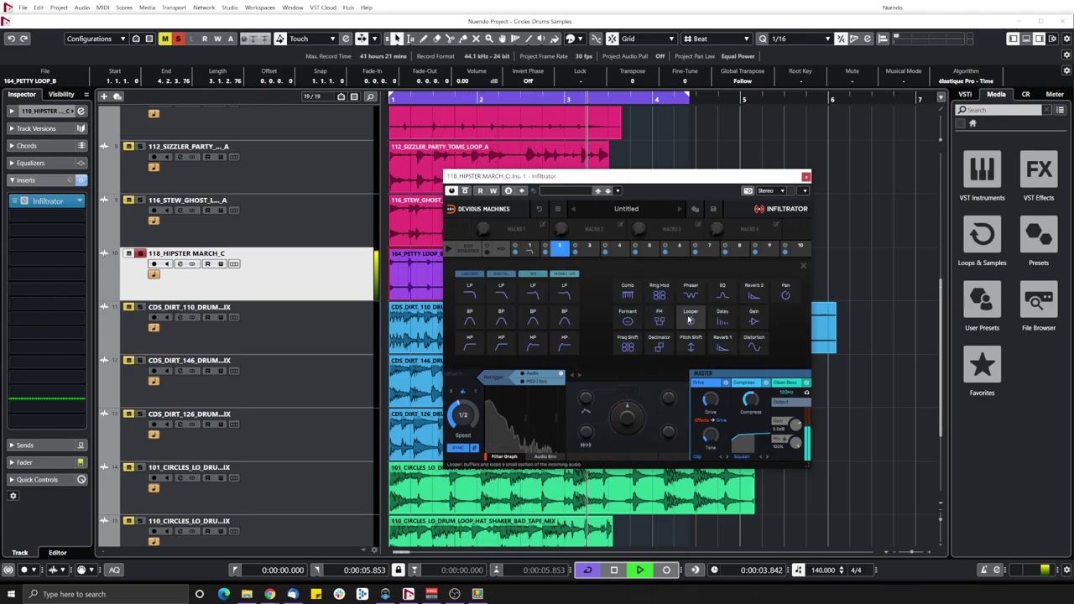
left_click(689, 319)
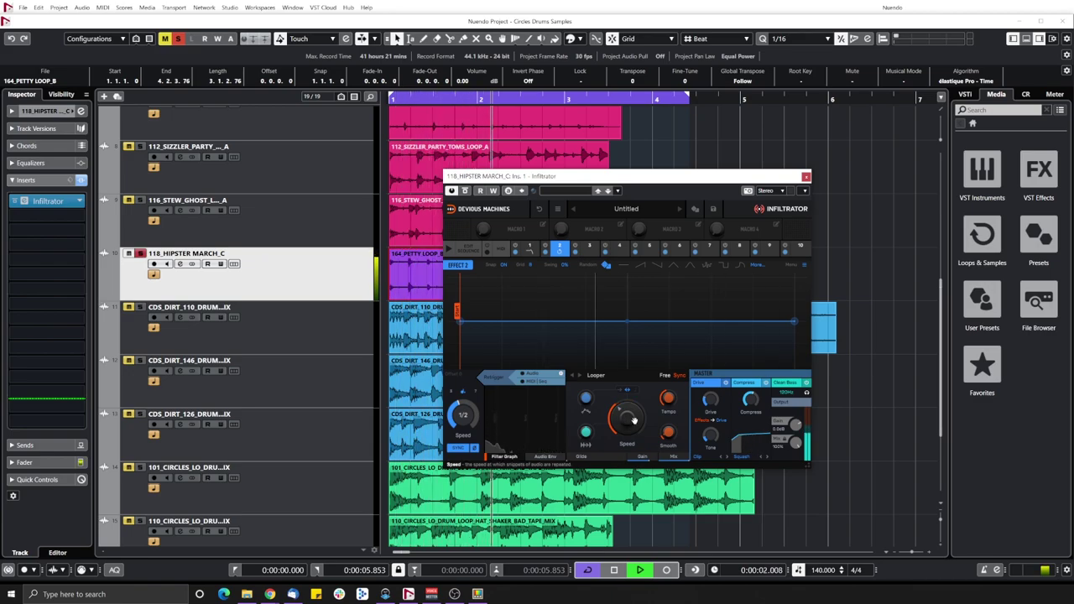
left_click_drag(626, 417, 626, 484)
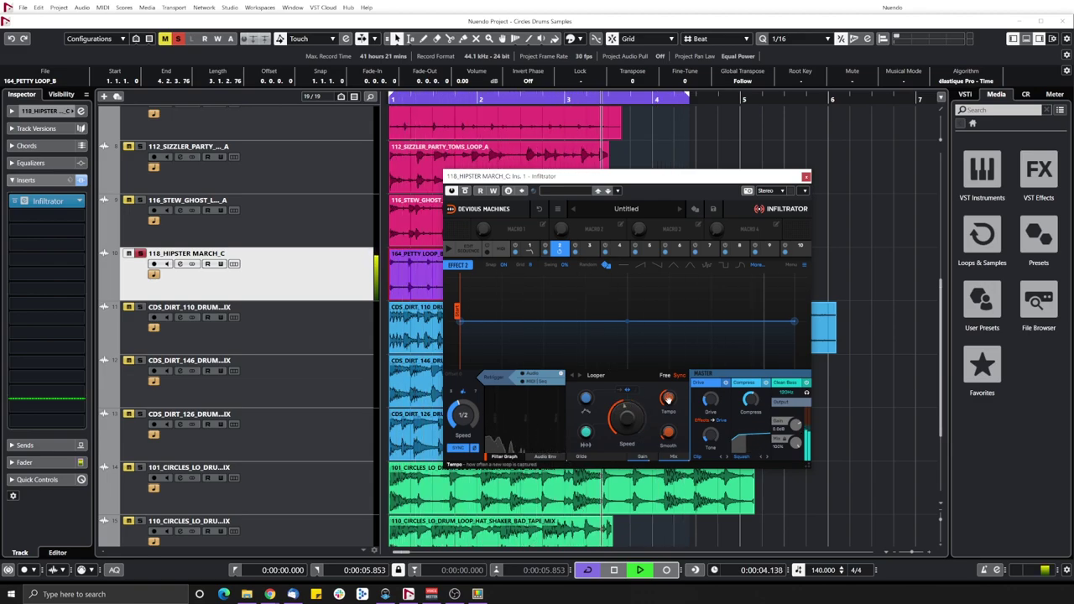
left_click_drag(668, 400, 668, 395)
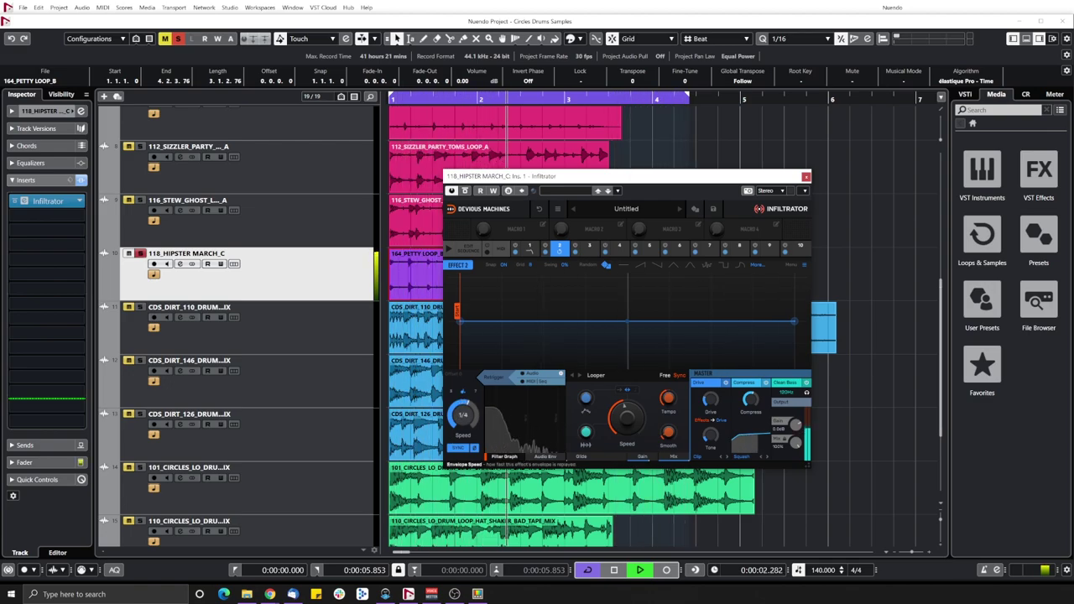
Step: Give Effect 2 a triangle envelope at 1/16 speed, modulate the Looper's Speed with it, and stop playback
mouse_move(463, 414)
left_mouse_down()
mouse_move(463, 398)
mouse_move(462, 414)
left_mouse_up()
left_click(676, 265)
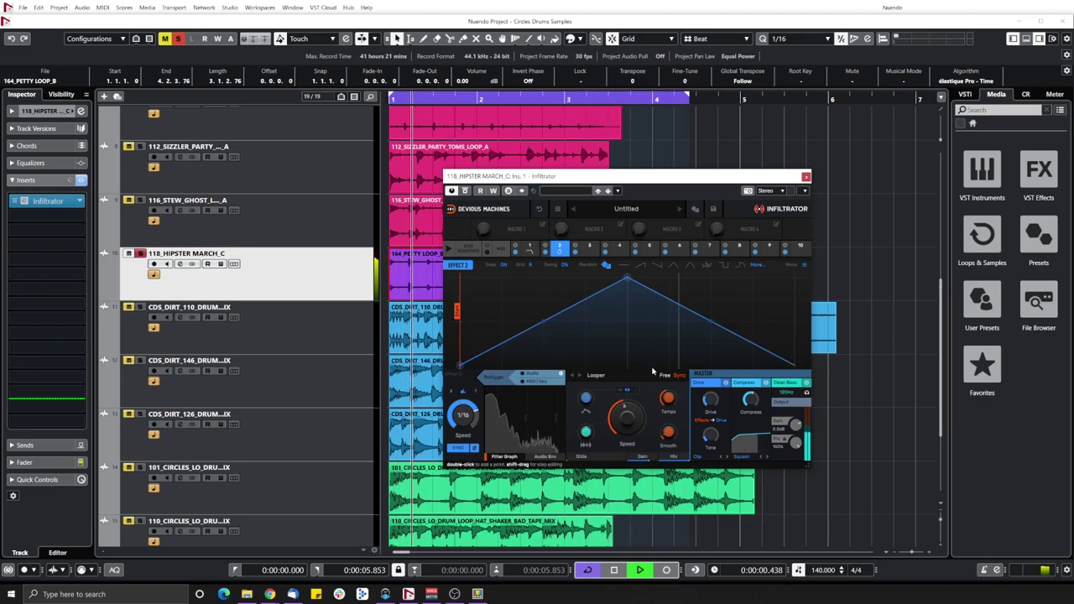
left_click_drag(627, 389, 627, 443)
left_click_drag(585, 401, 586, 348)
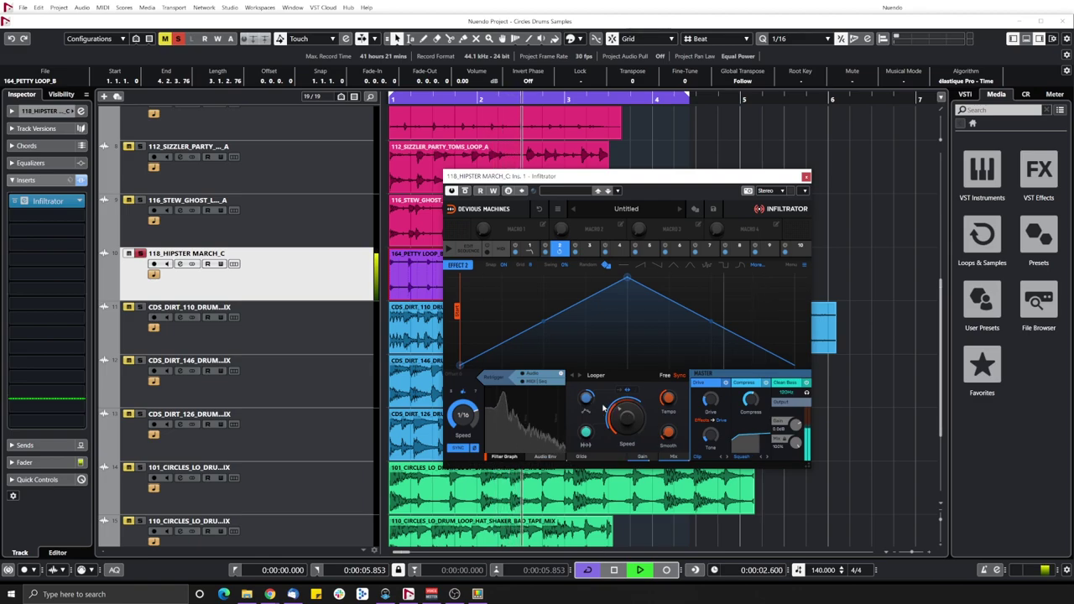
key("space")
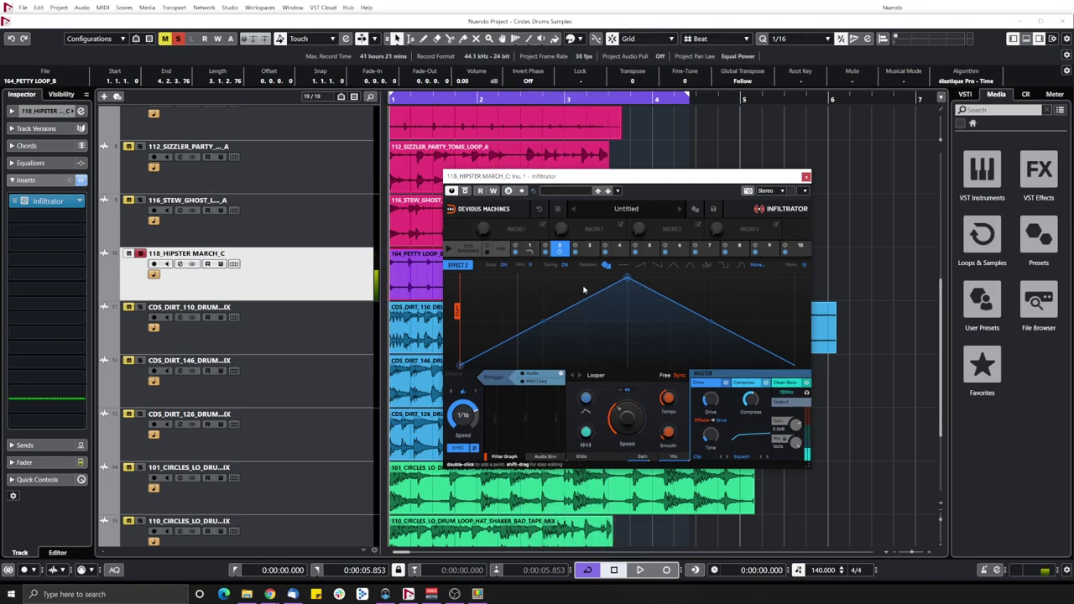
Step: Turn on the effect sequencer during playback, set its speed to 1/16, and extend the sequence to eight steps
left_click(468, 249)
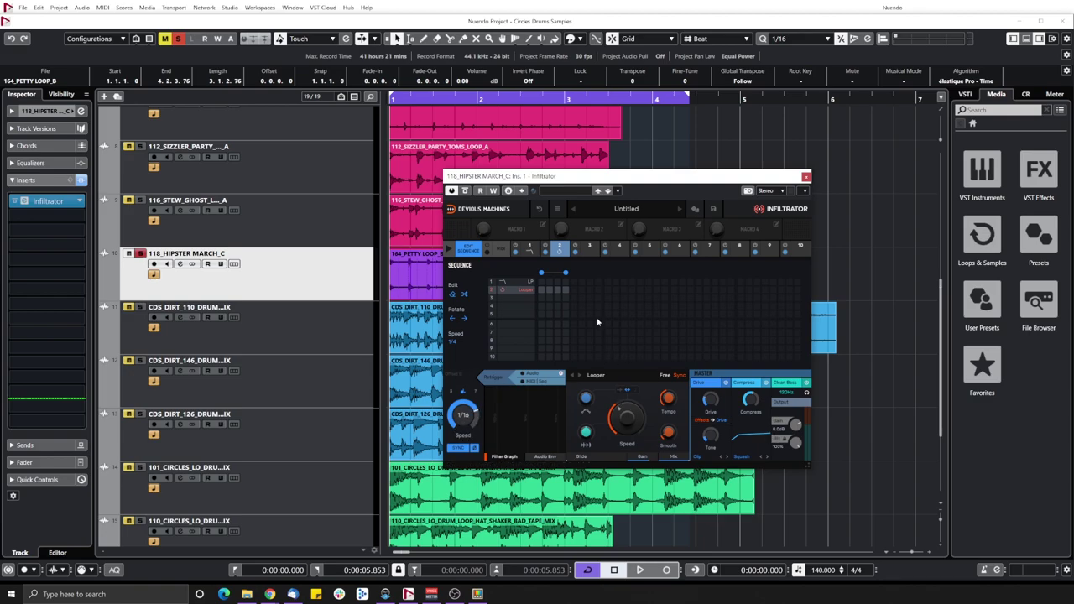
key("space")
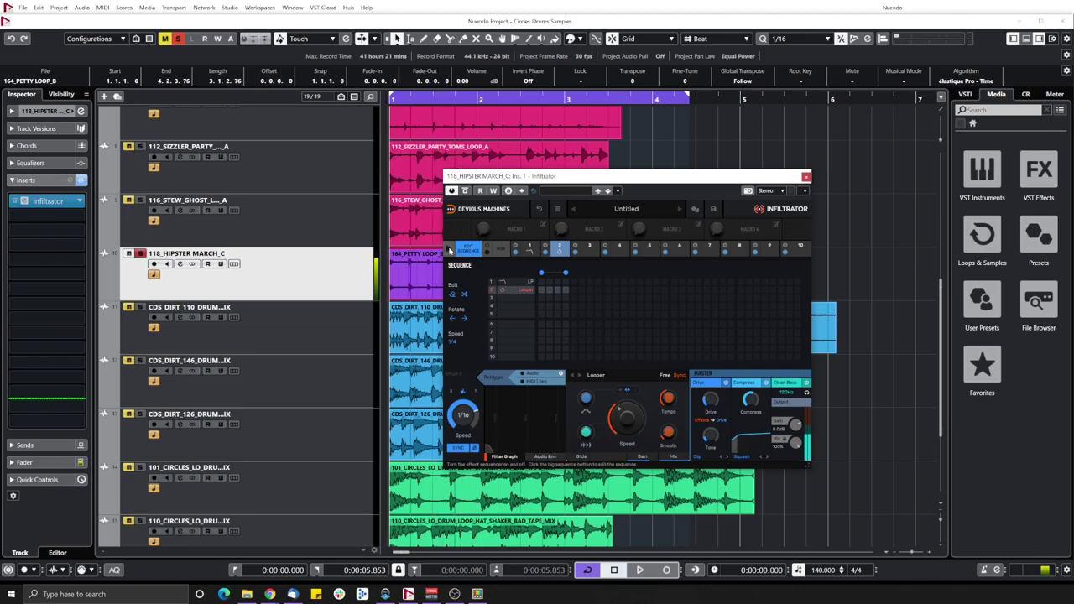
key("space")
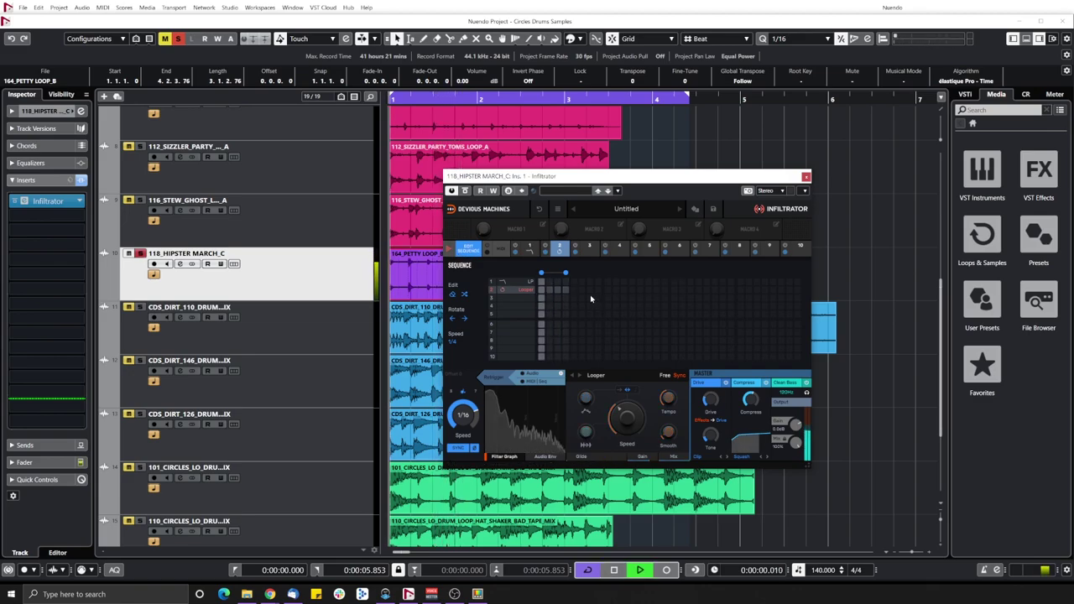
left_click(453, 341)
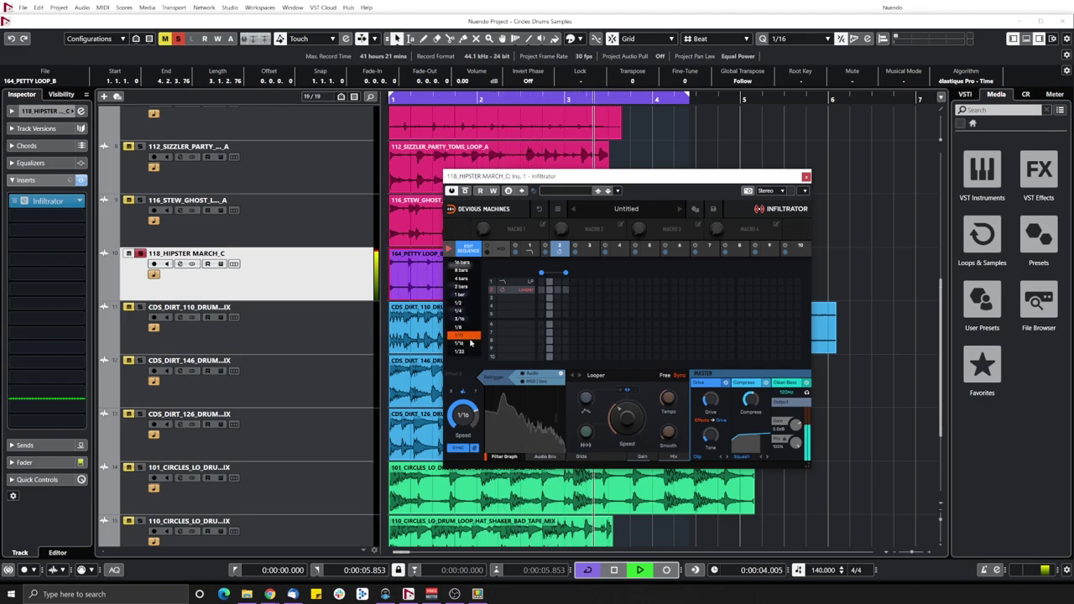
left_click(469, 345)
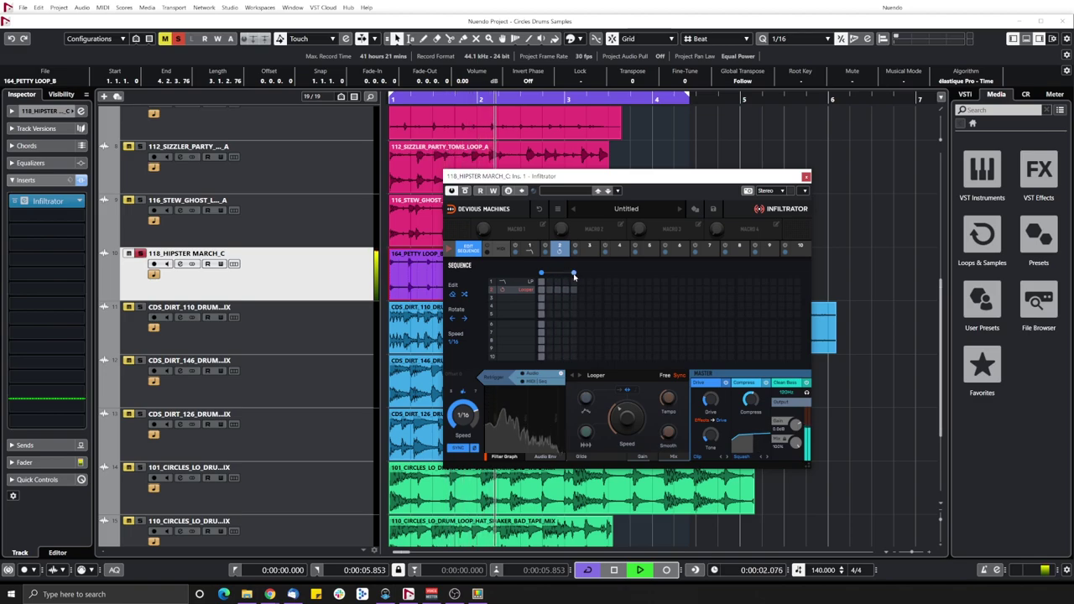
left_click_drag(566, 274, 597, 272)
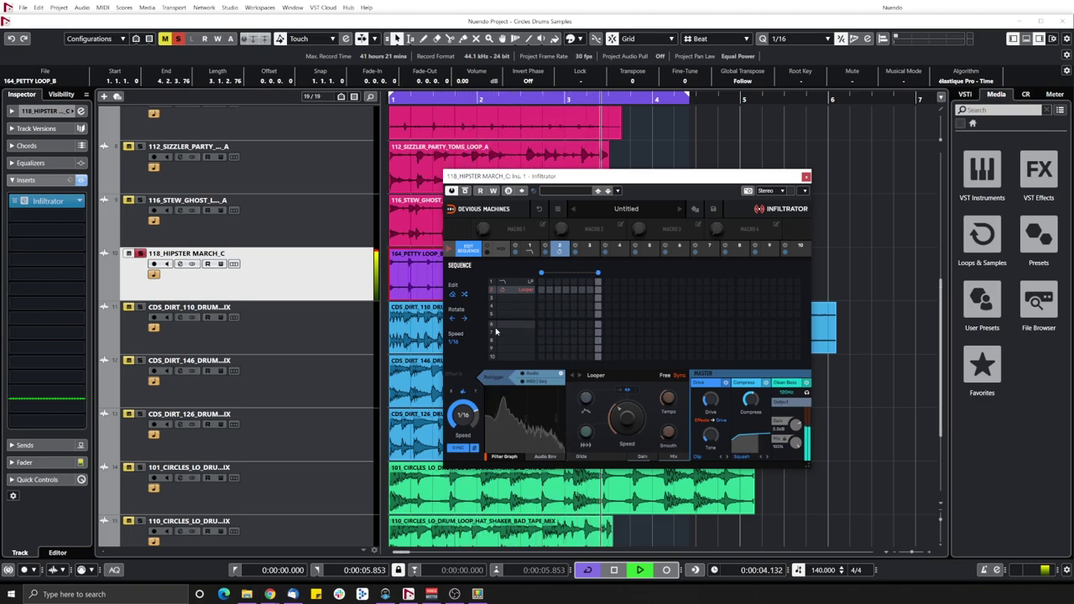
Step: Activate the LP effect on sequence steps 1, 3, 6 and 8
left_click(542, 283)
left_click(558, 283)
left_click(582, 283)
left_click(597, 282)
Step: Try different step placements for the Looper in the sequence, keeping it active on step 1
left_click(548, 289)
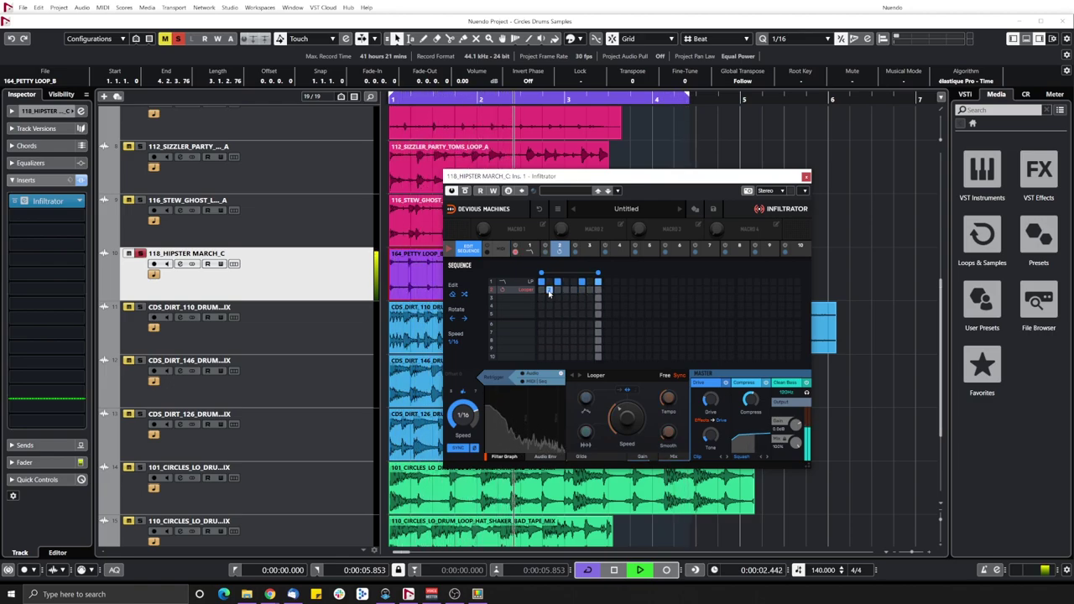
left_click(557, 289)
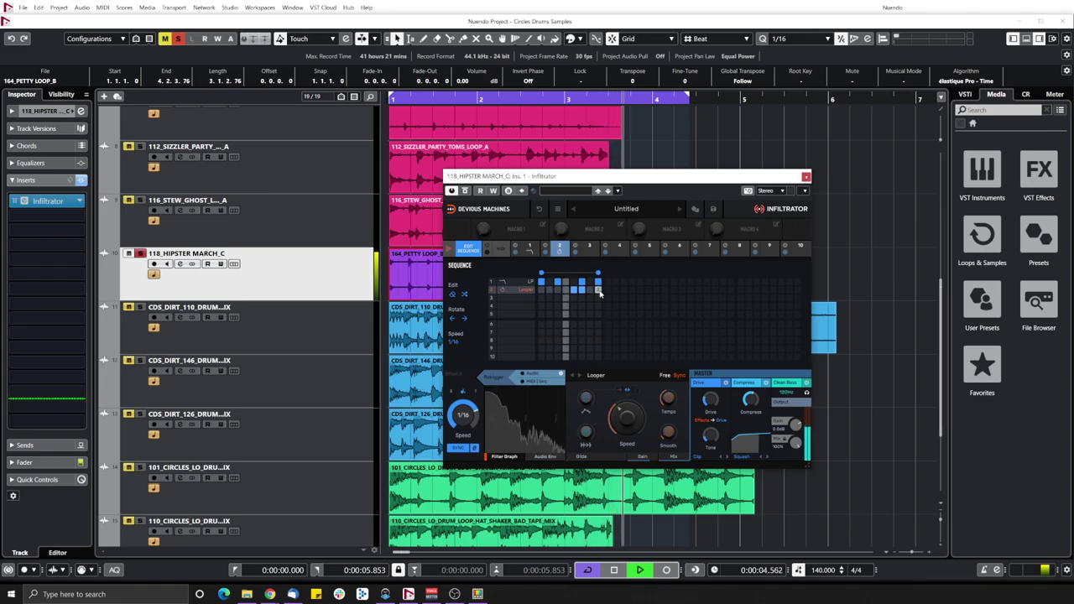
left_click(542, 290)
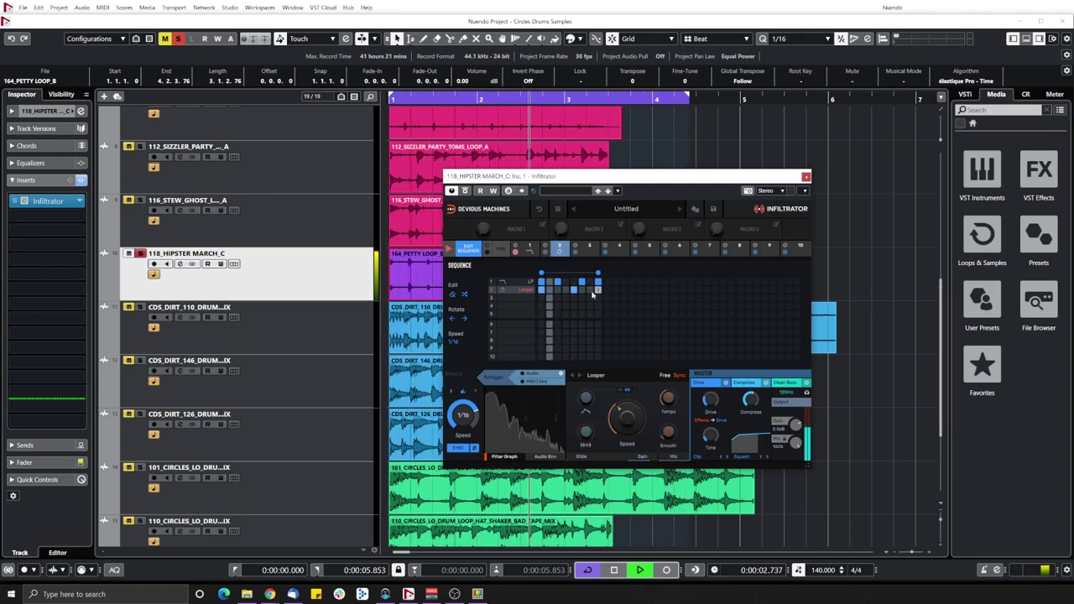
left_click(549, 291)
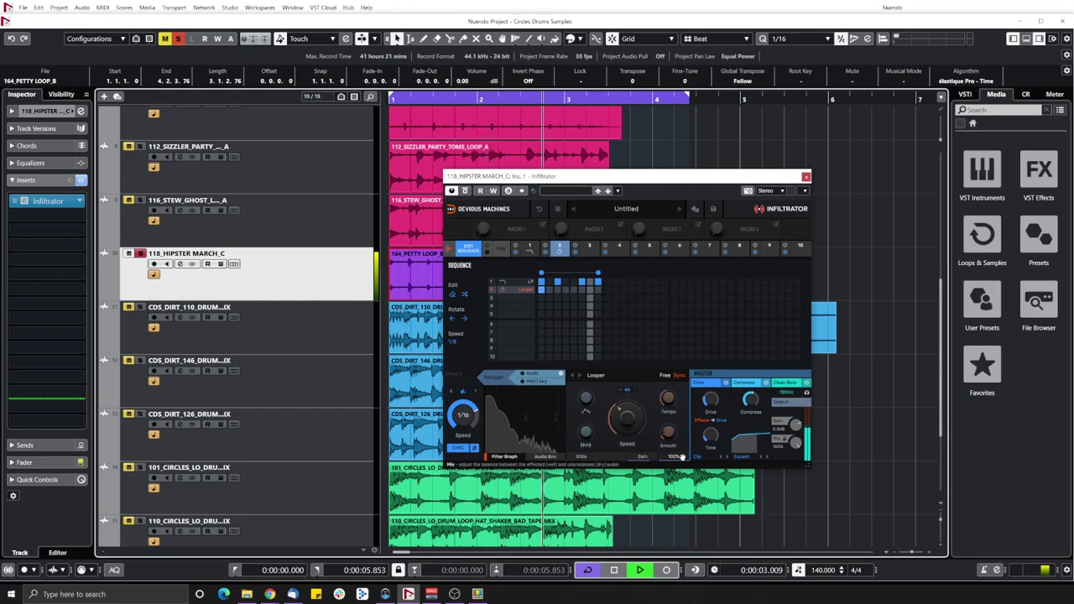
Step: Lower the Looper's mix to 52%, try an extra Looper step with the sequence at 1/8 speed, and stop playback
left_click_drag(672, 456, 673, 490)
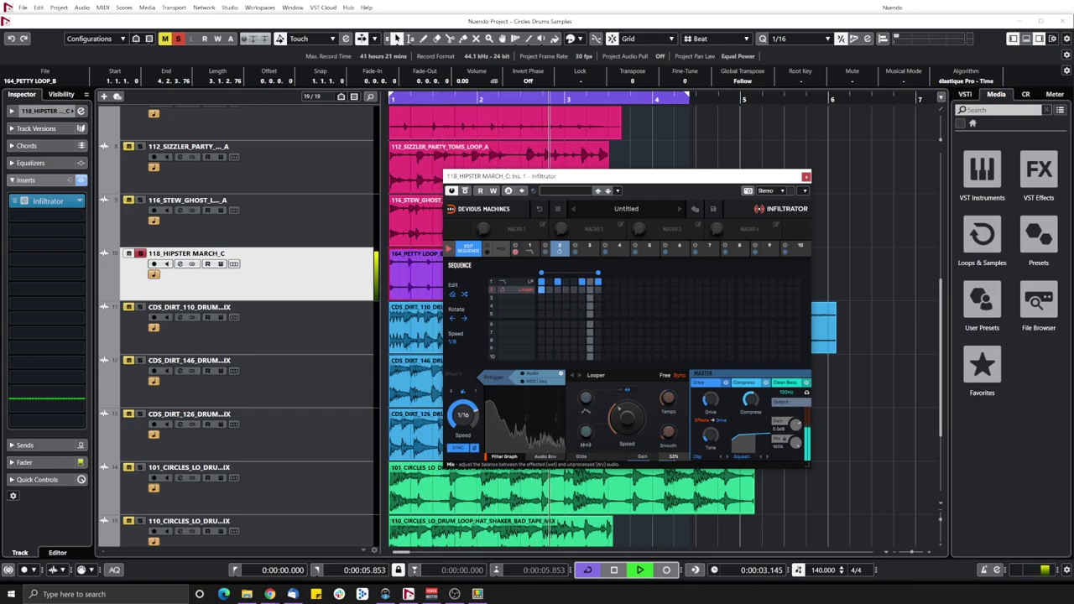
left_click(590, 290)
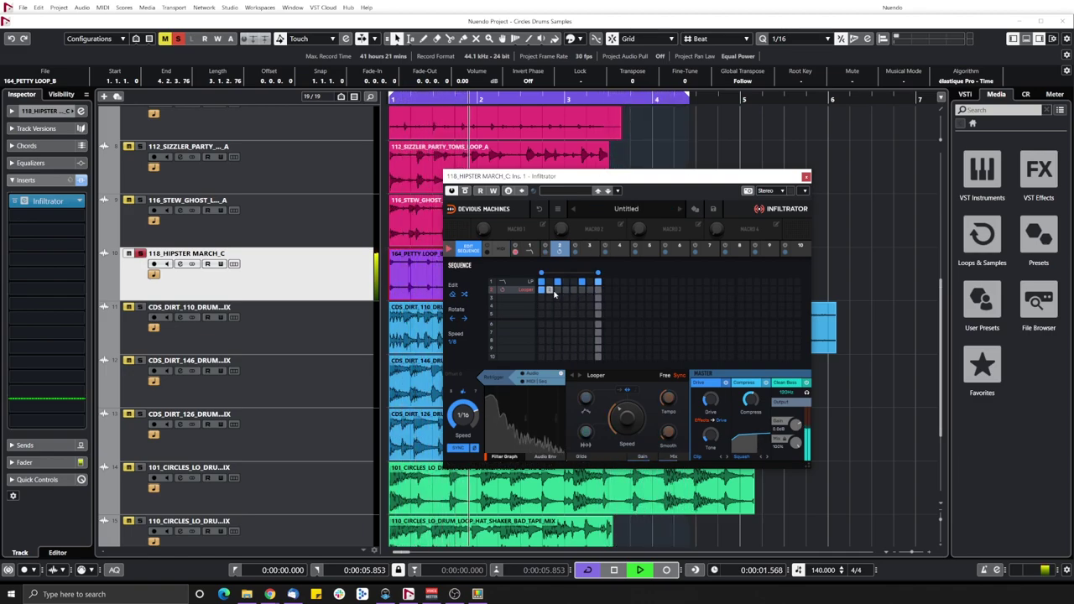
key("space")
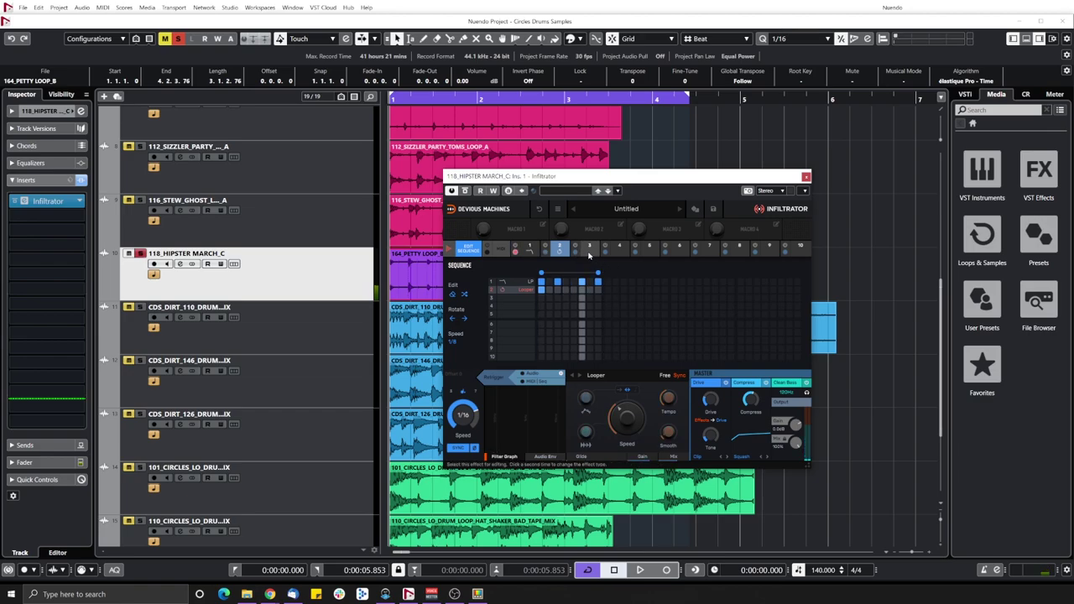
Step: Load a Comb into effect slot 3 during playback and modulate its cutoff with the smooth bell-shaped curve
left_click(588, 254)
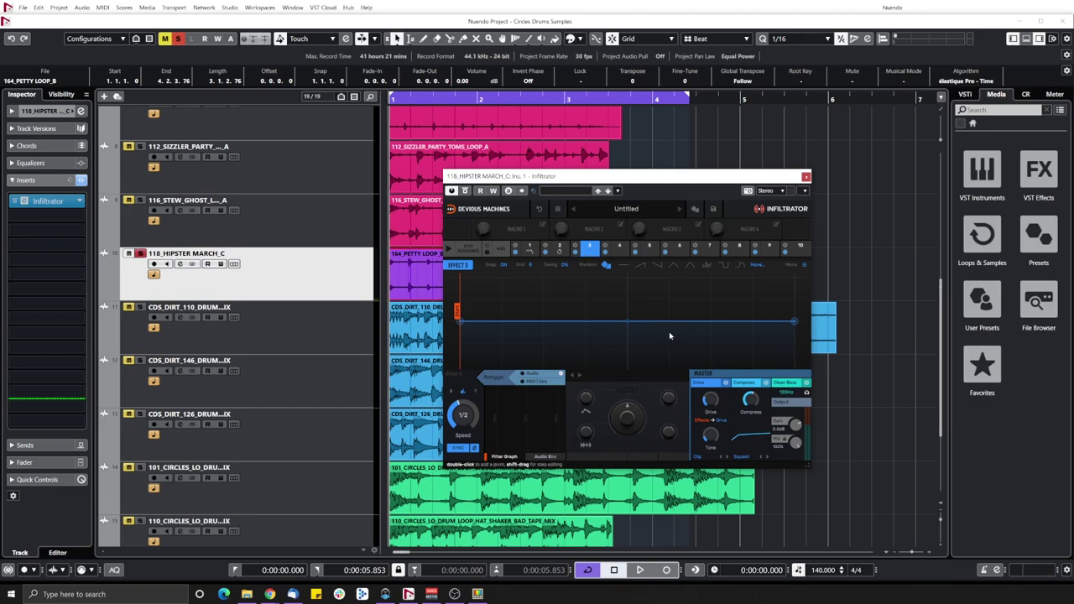
key("space")
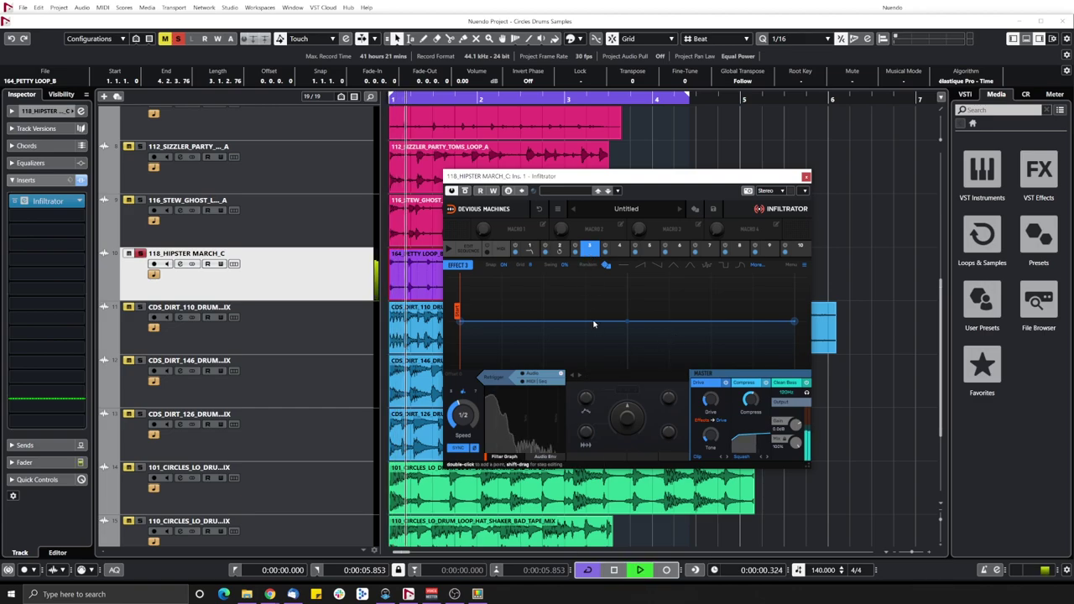
left_click(590, 249)
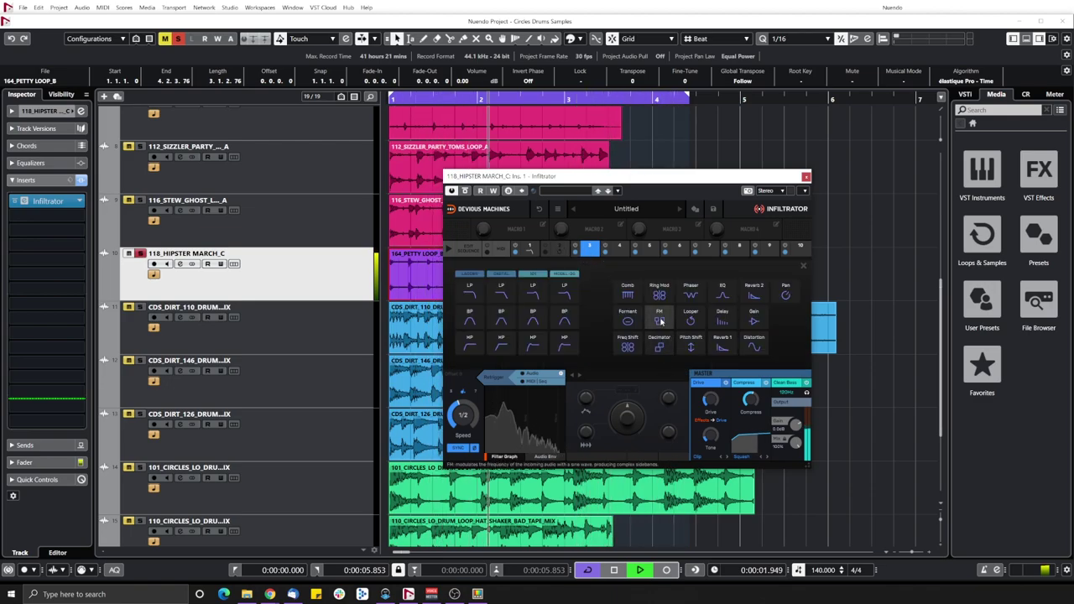
left_click(627, 292)
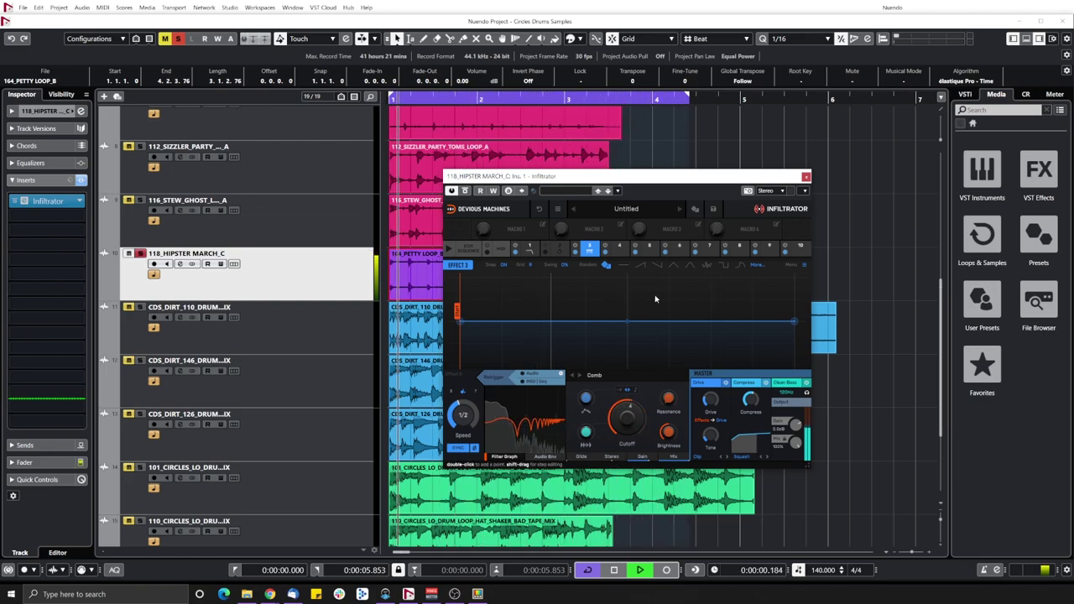
left_click(685, 266)
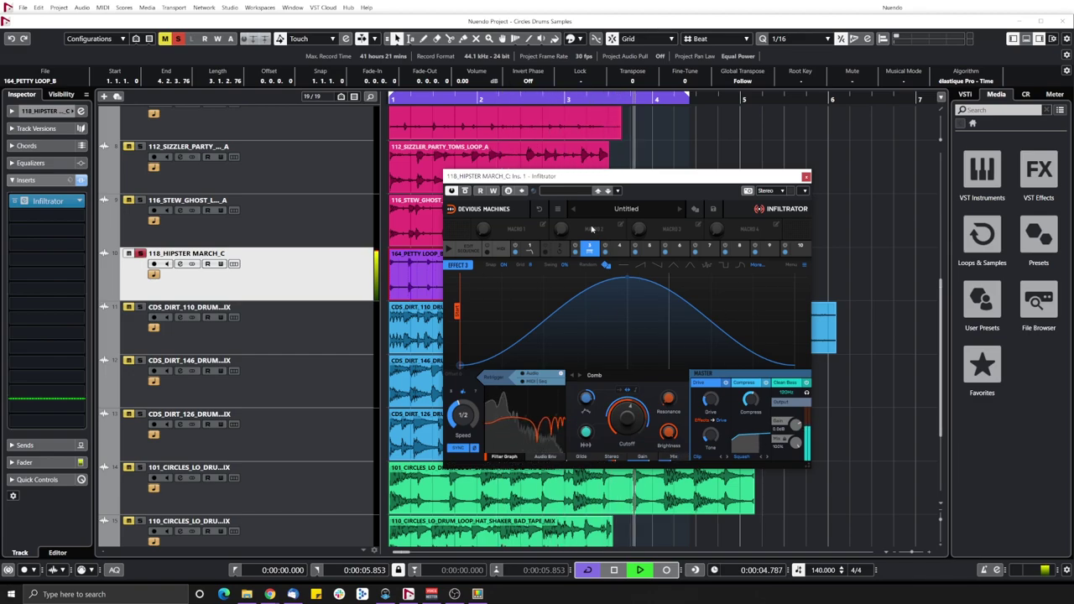
Step: Load an FM effect into effect slot 4 while the loop plays
left_click(619, 246)
left_click(619, 246)
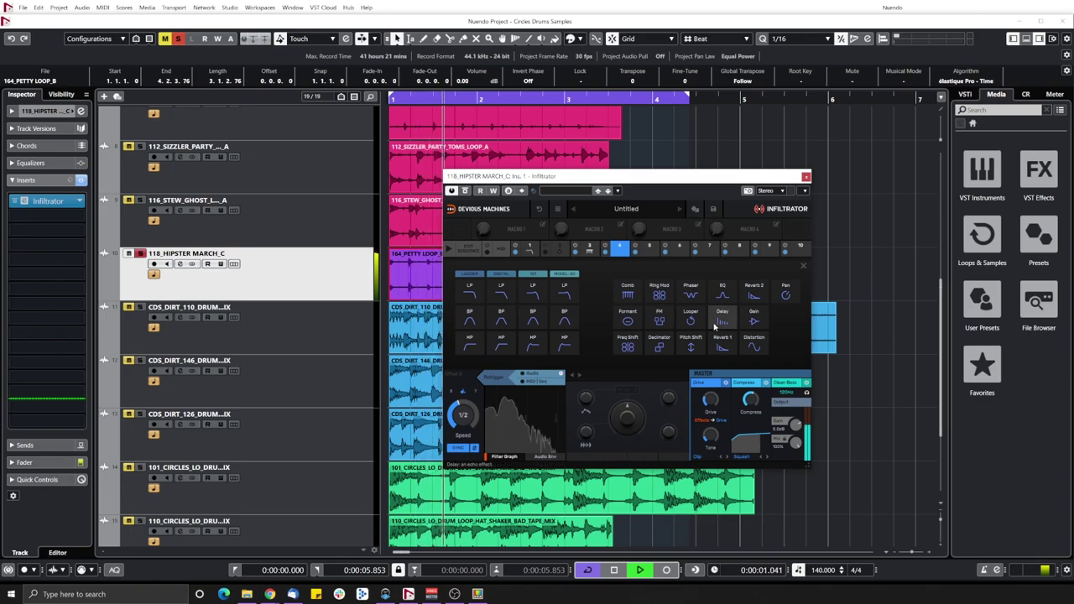
left_click(659, 324)
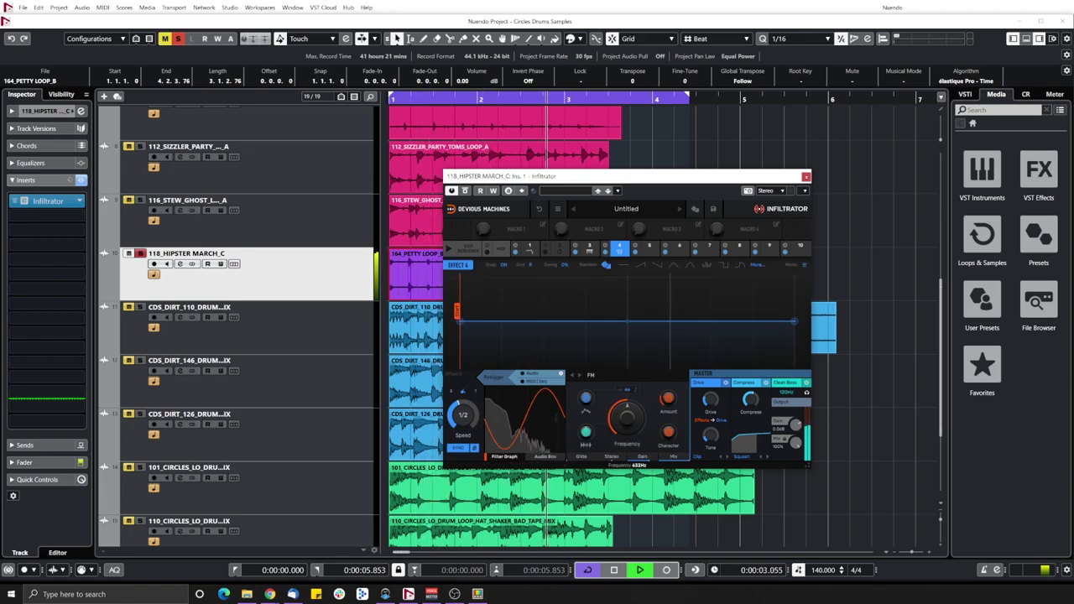
Step: Shape the FM effect during playback by adjusting its frequency and character and varying its wet/dry mix
left_click_drag(627, 419, 627, 466)
left_click_drag(585, 431, 669, 463)
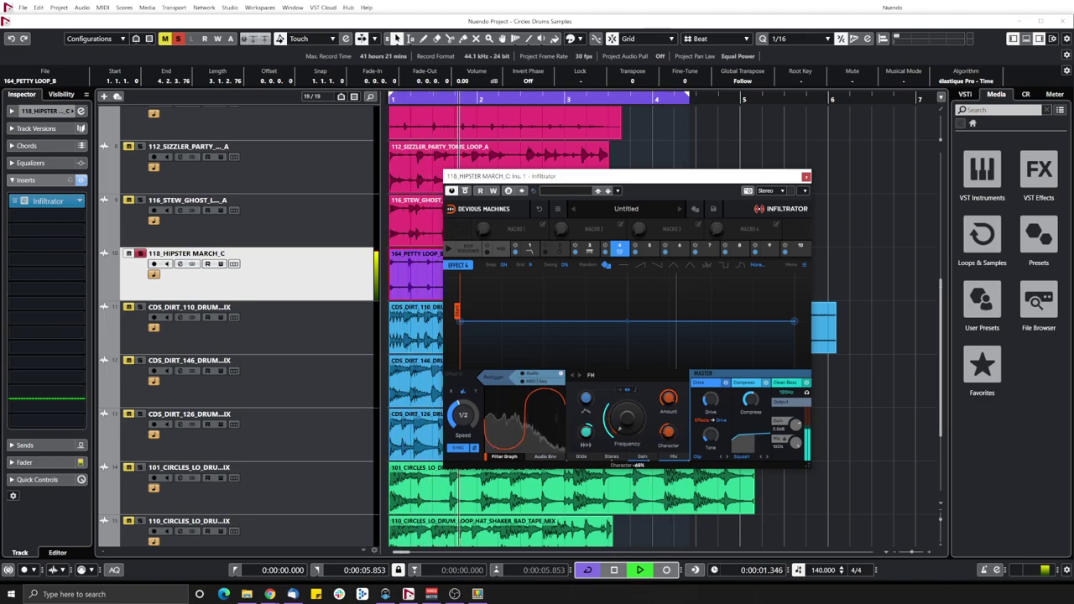
left_click_drag(629, 424, 650, 437)
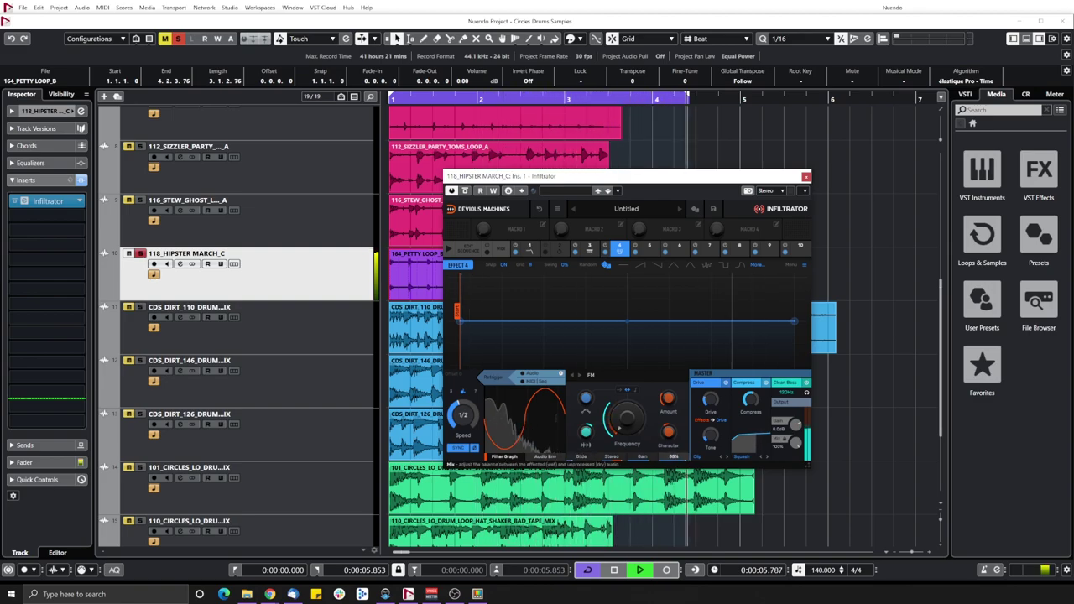
left_click_drag(683, 455, 666, 455)
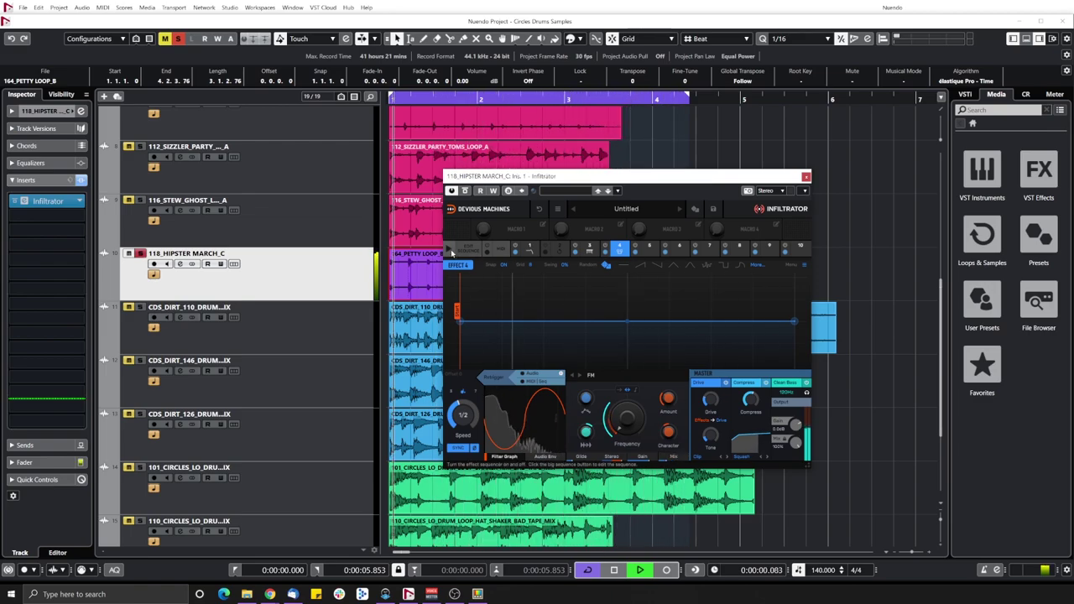
Step: Turn on the effect sequencer, add Comb and FM steps, shorten the sequence to seven steps and place the Looper on step 7
left_click(449, 249)
left_click(467, 248)
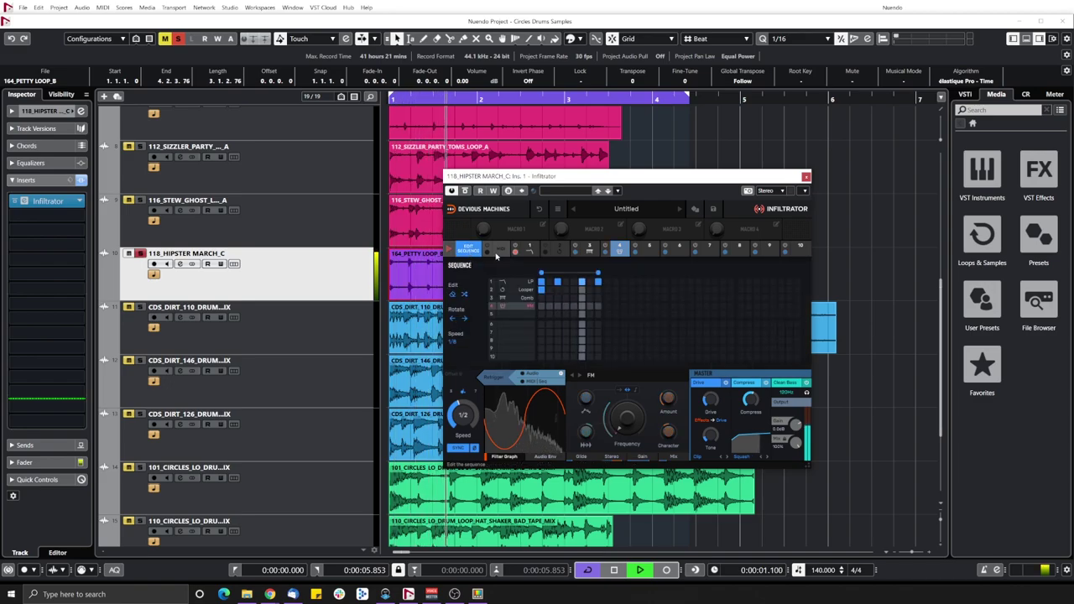
left_click(550, 298)
left_click(566, 298)
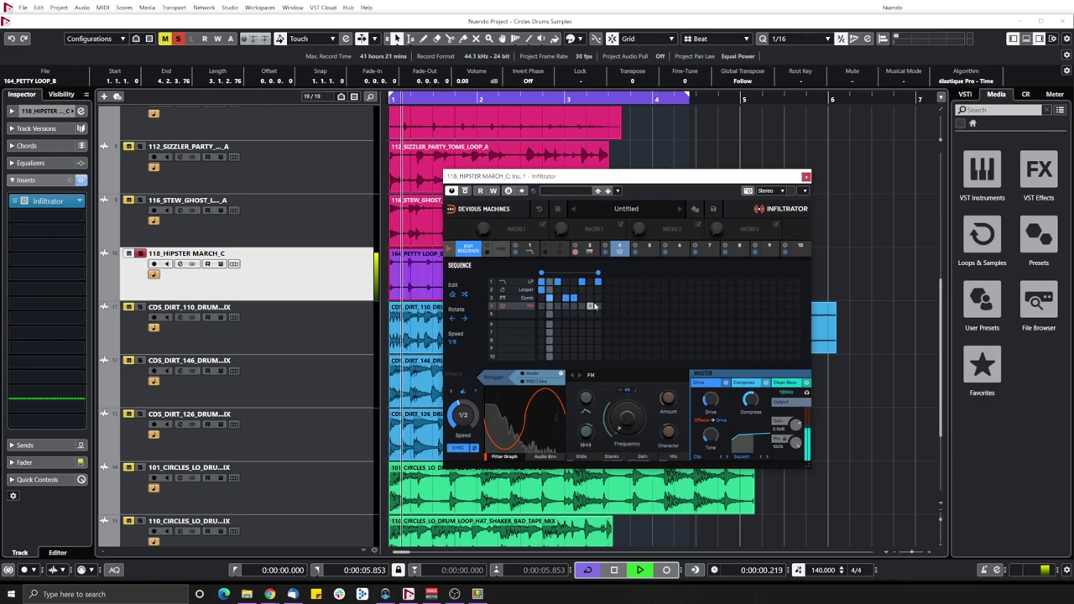
mouse_move(595, 307)
left_mouse_down()
mouse_move(565, 304)
mouse_move(575, 291)
left_mouse_up()
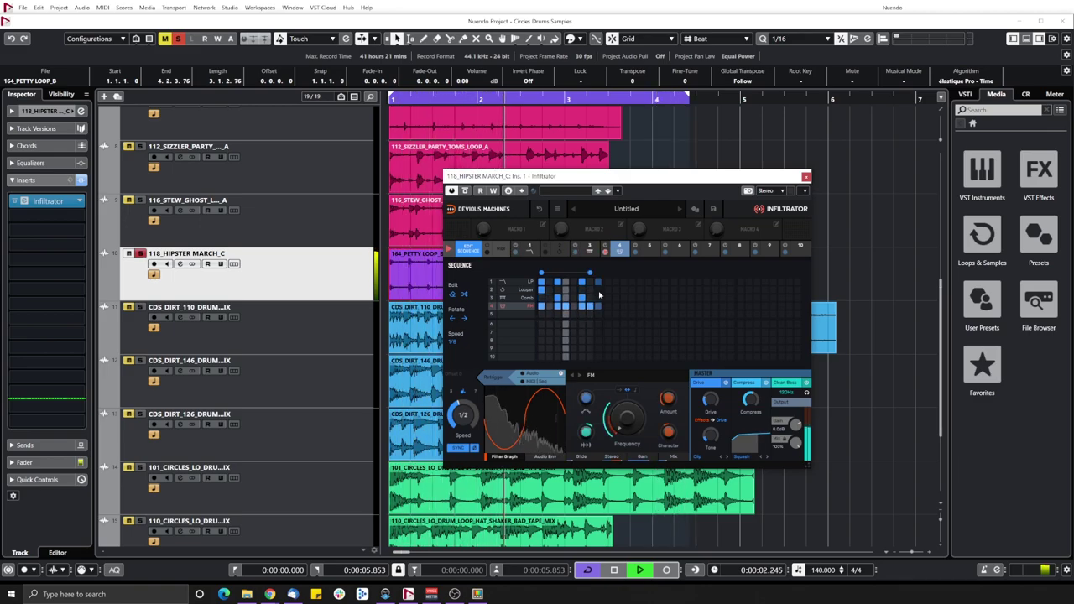
left_click(590, 291)
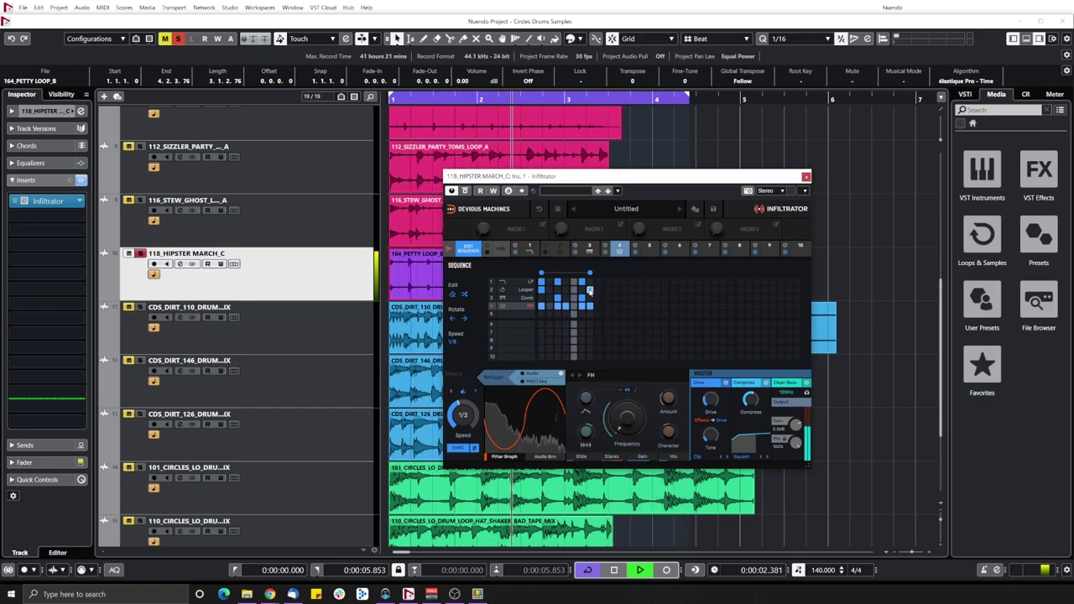
Step: Load Reverb 1 into effect slot 5 and adjust its time
left_click(651, 254)
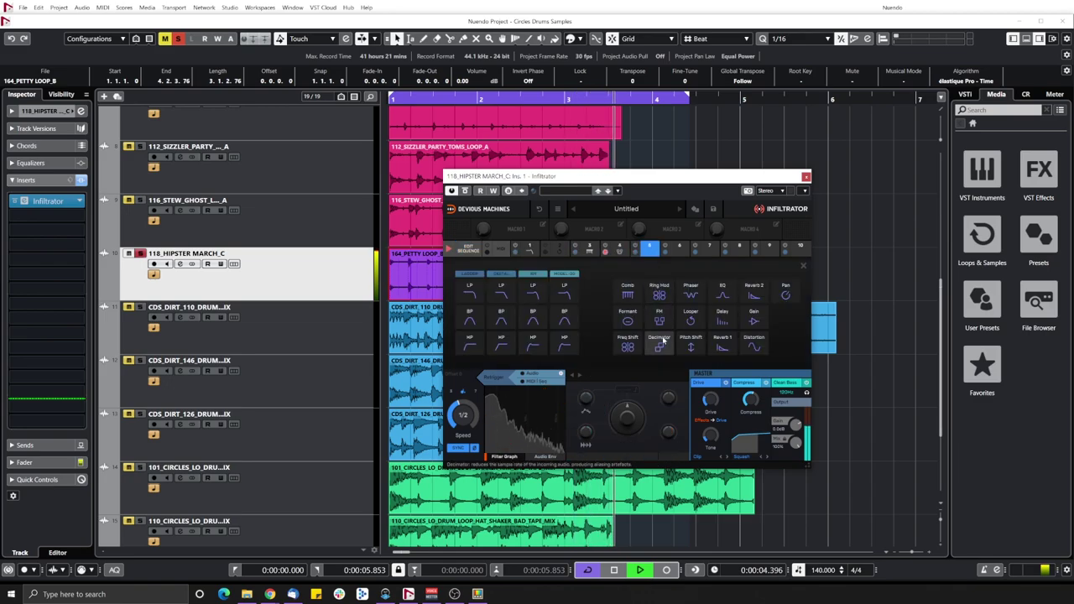
left_click(719, 345)
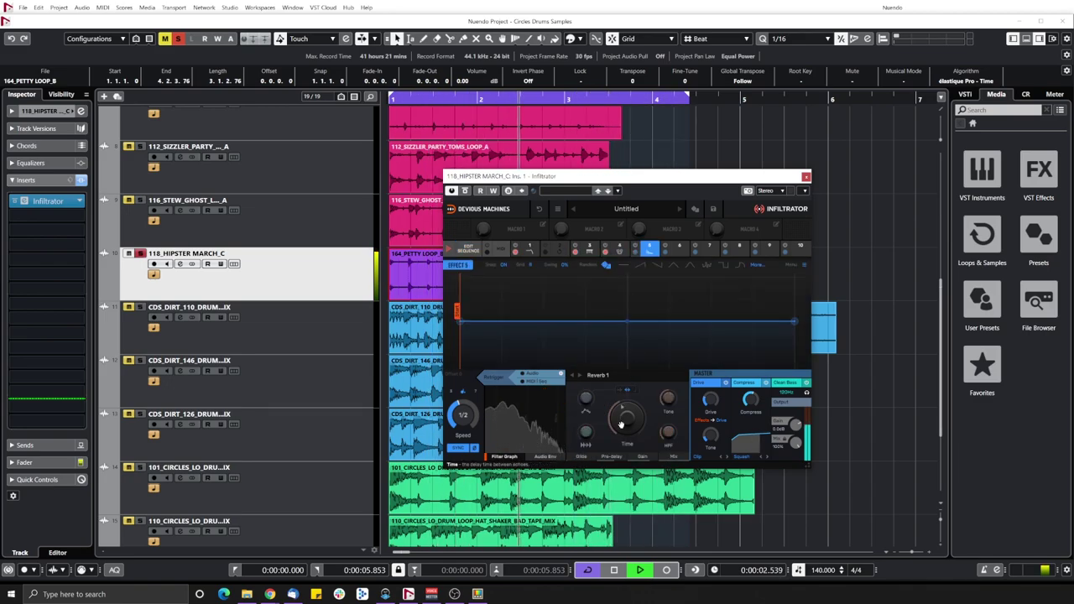
left_click_drag(628, 416, 627, 410)
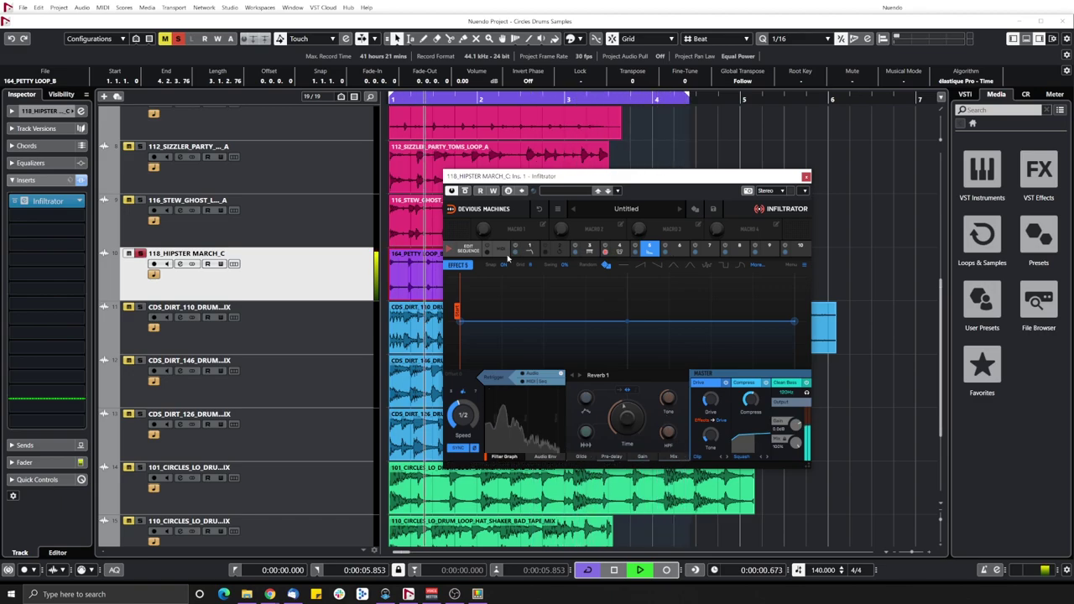
Step: Place Reverb 1 on step 7 of the sequence and lower its mix
left_click(467, 249)
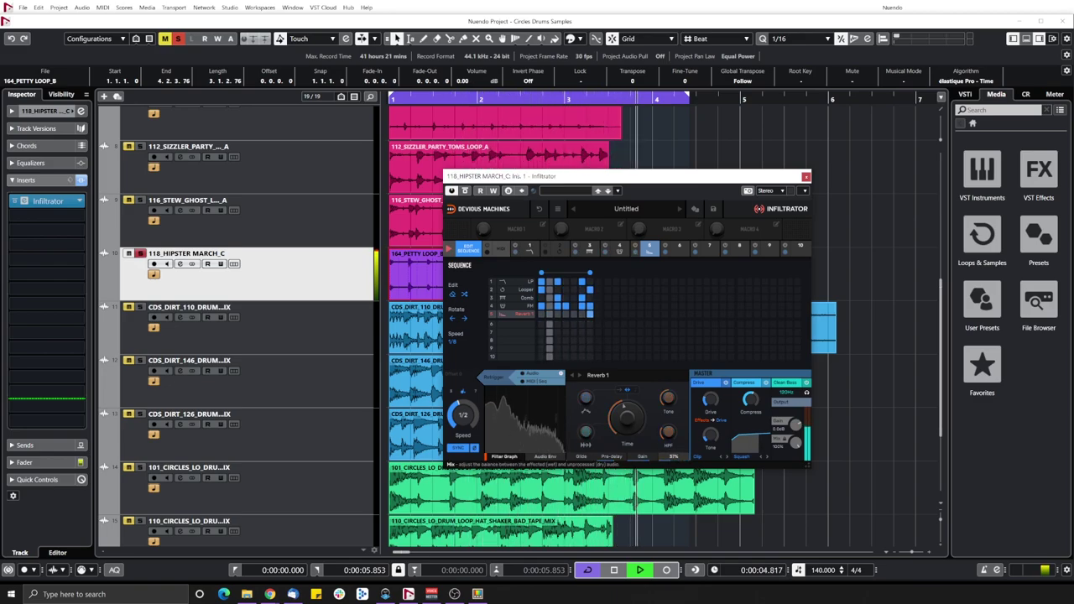
left_click_drag(673, 456, 673, 469)
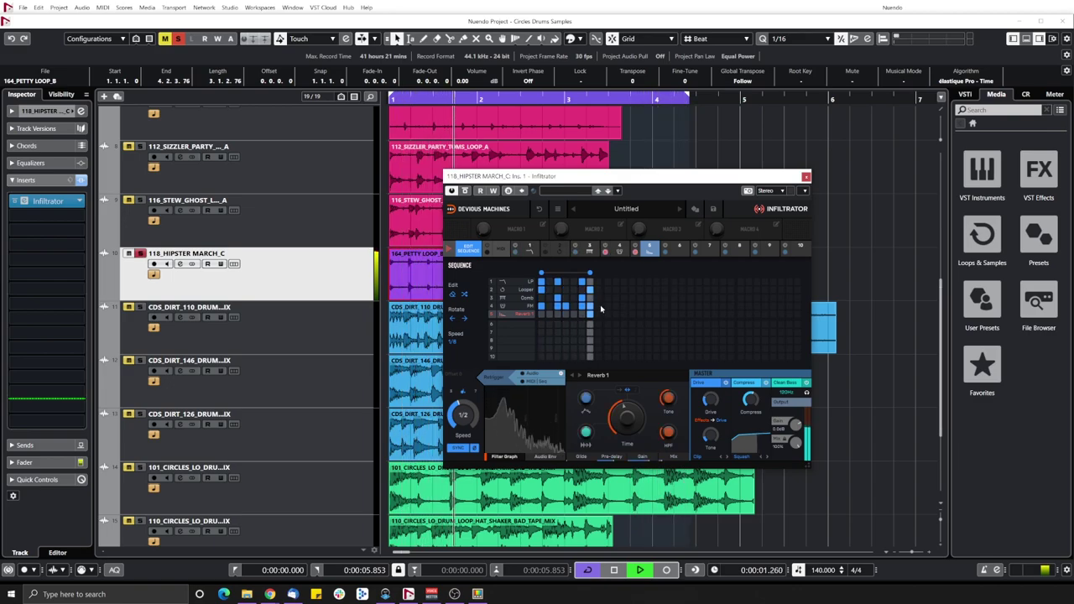
left_click(581, 289)
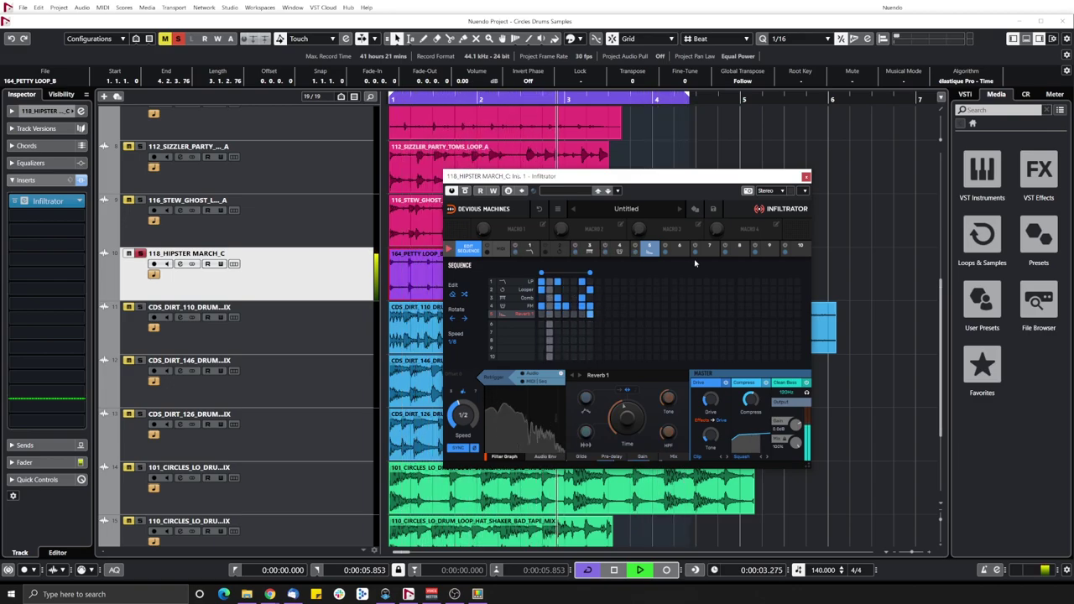
Step: Load a Decimator into effect slot 6 and place it on step 2 of the sequence
left_click(676, 251)
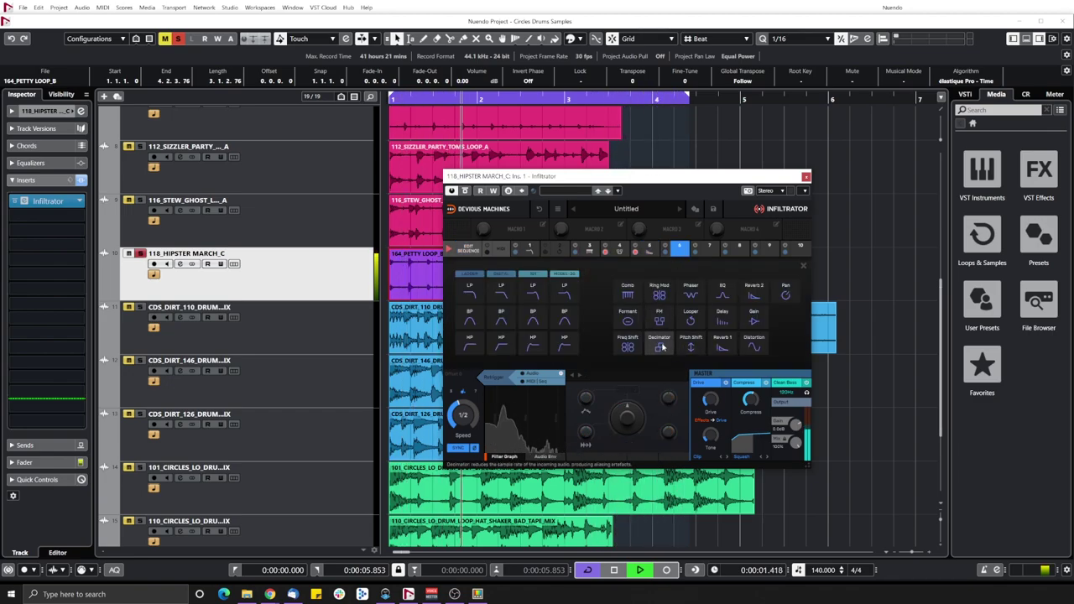
left_click(662, 347)
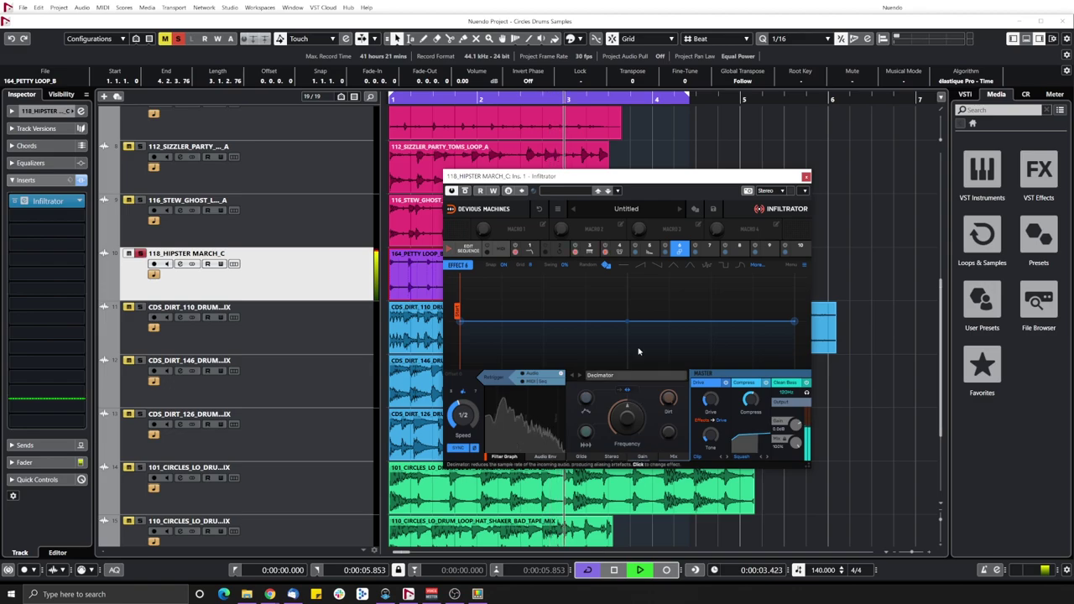
left_click(467, 249)
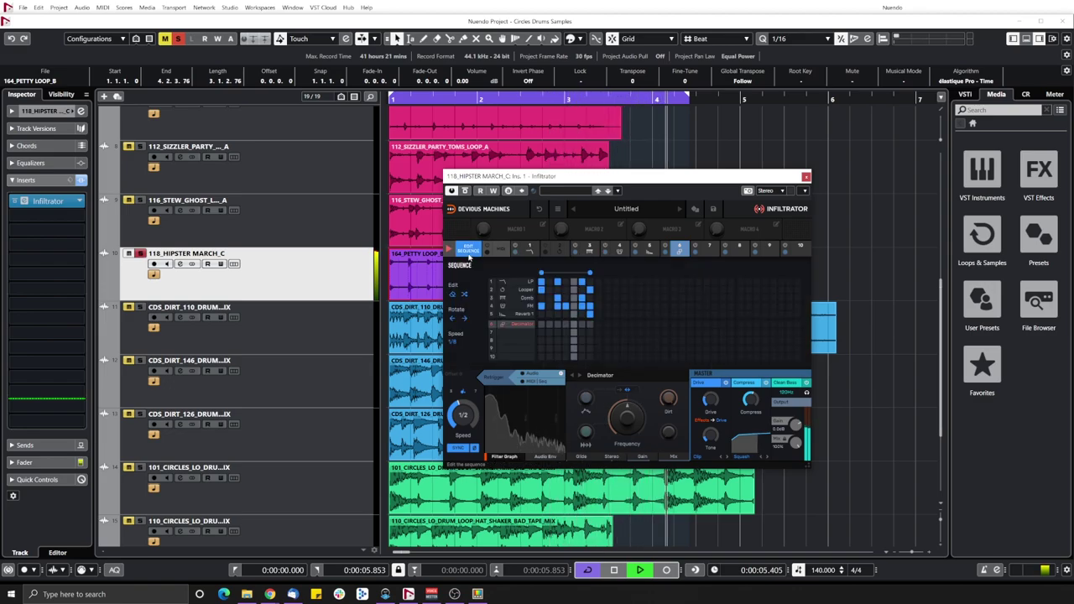
left_click_drag(552, 329, 567, 327)
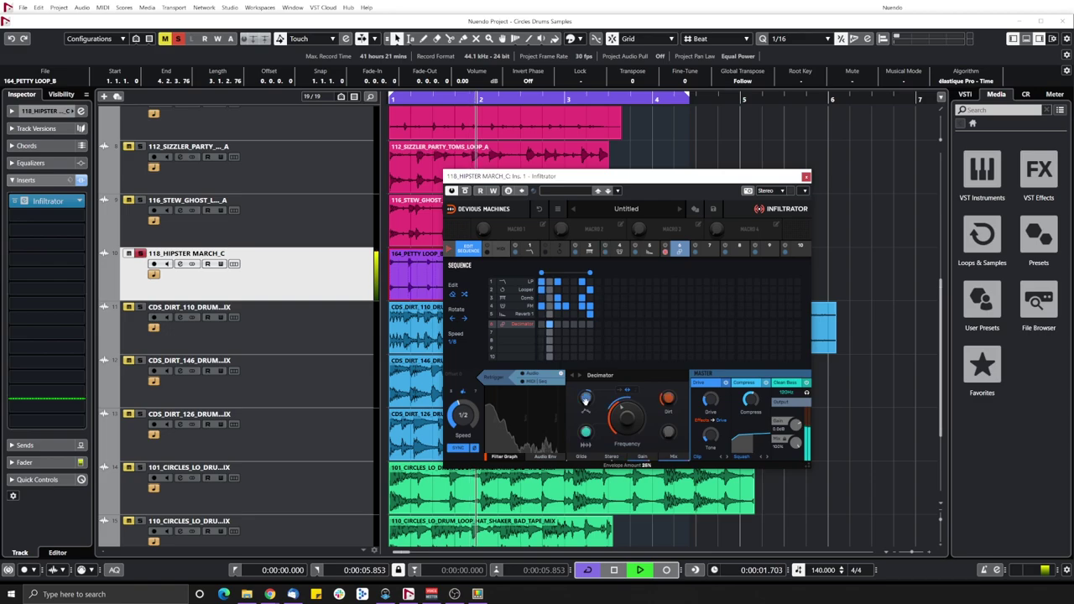
Step: Adjust the Decimator's envelope amount and frequency, and return to effect 5
left_click_drag(586, 402, 586, 451)
left_click_drag(635, 399, 635, 424)
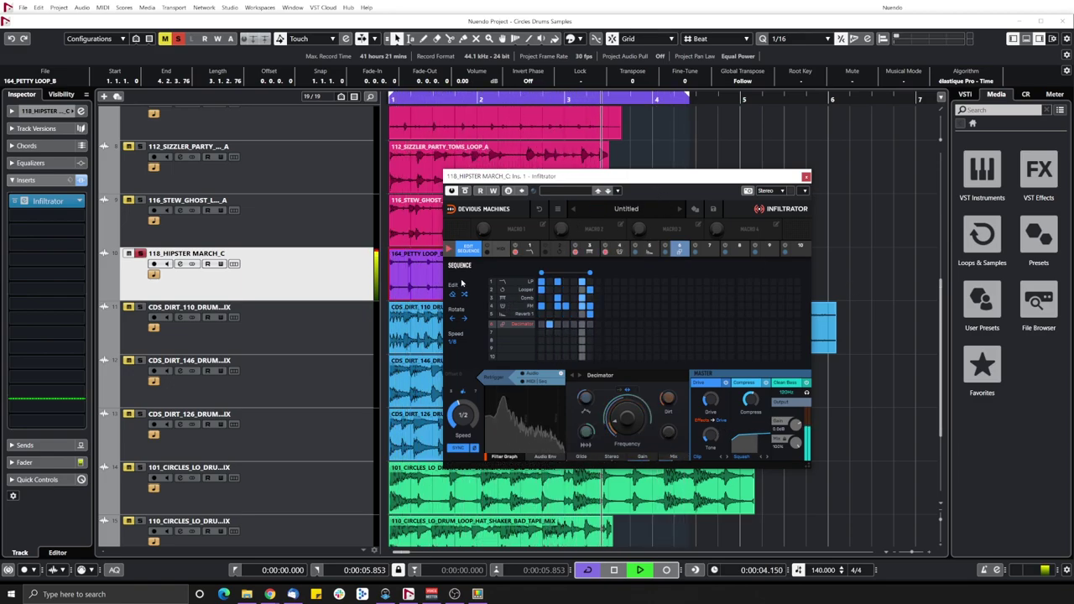
left_click(648, 249)
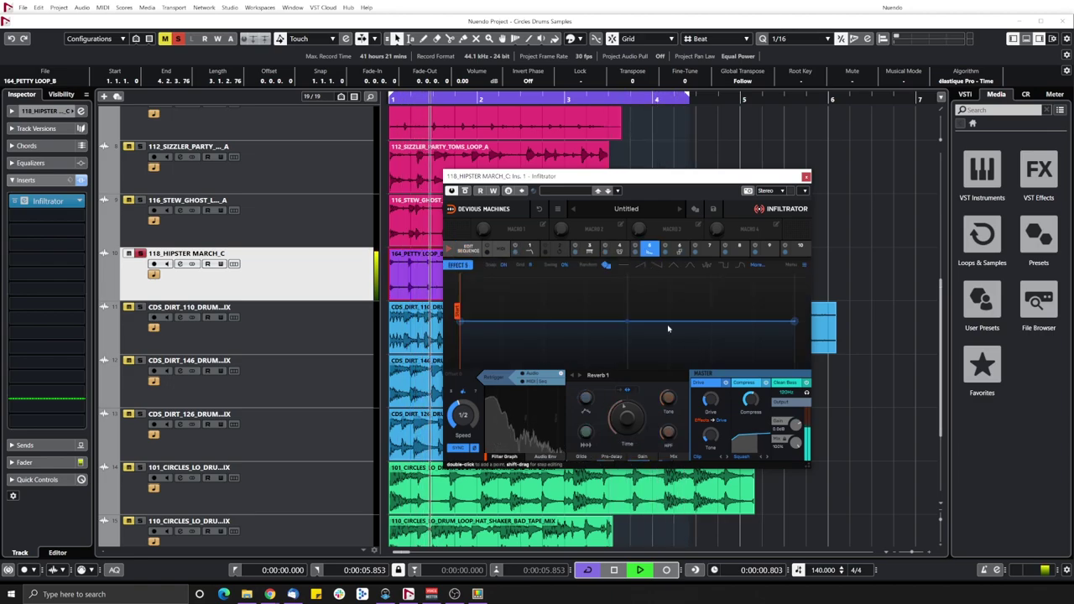
Step: Compare the loop with Infiltrator bypassed and active, and stop playback
left_click(465, 190)
key("space")
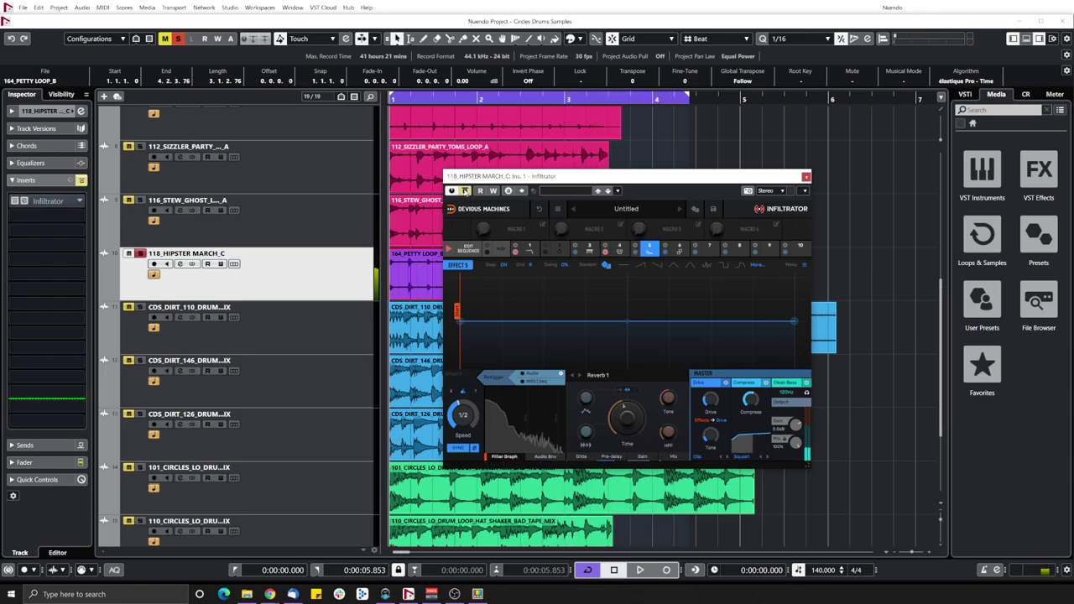
key("space")
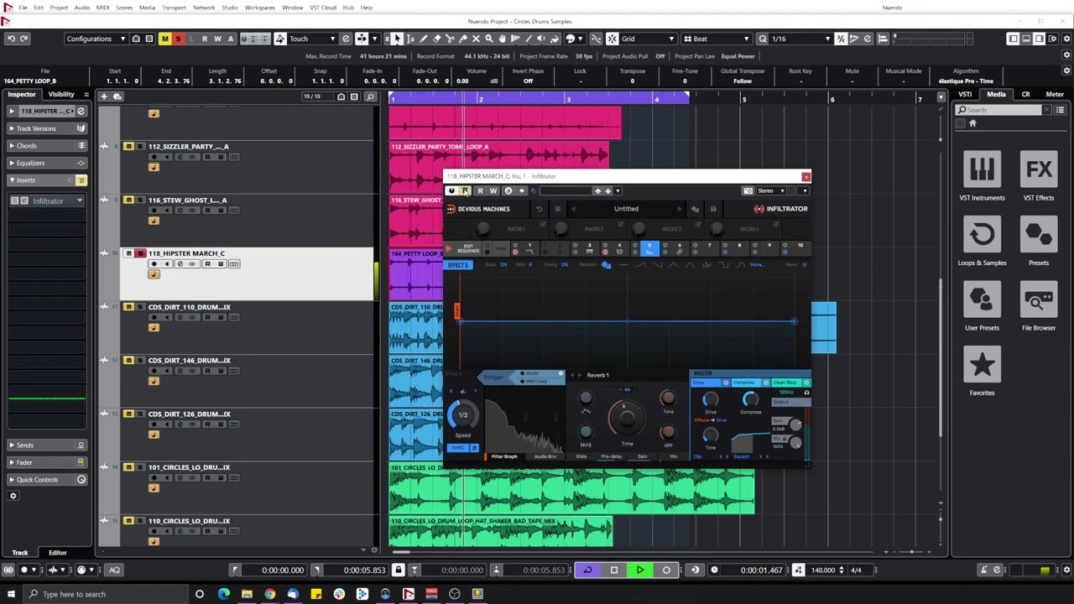
left_click(464, 190)
key("space")
key("space")
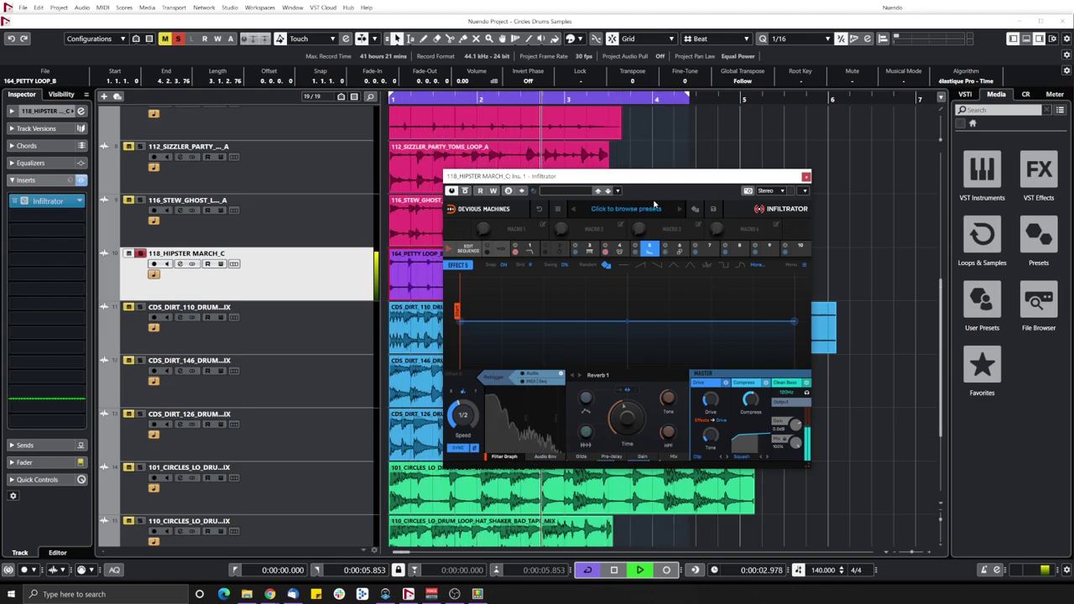
key("space")
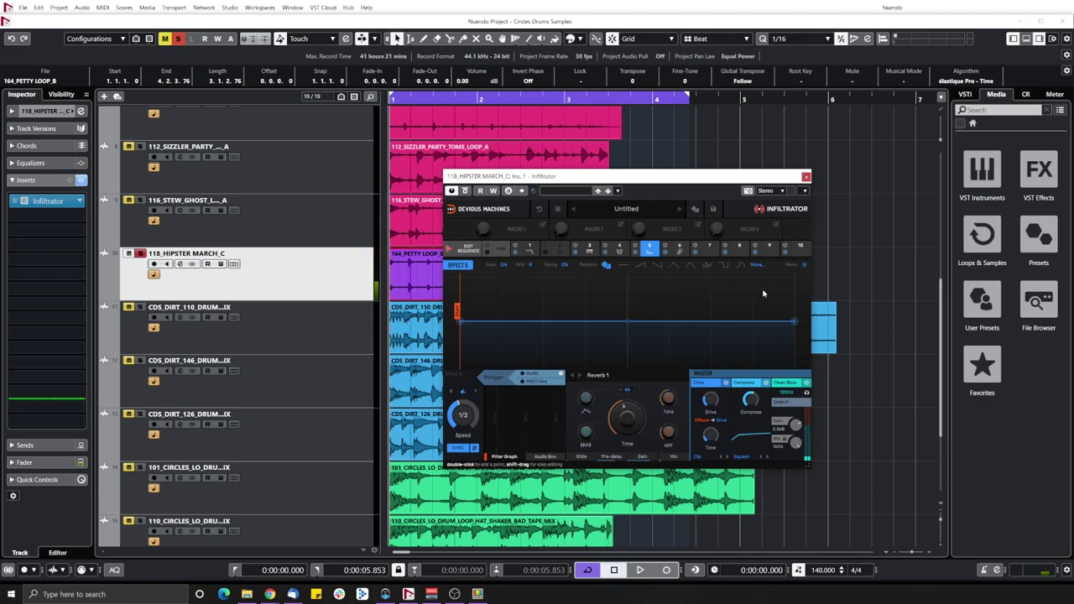
Step: Review the effect sequence and compare playback with the effect sequencer off and on
left_click(464, 248)
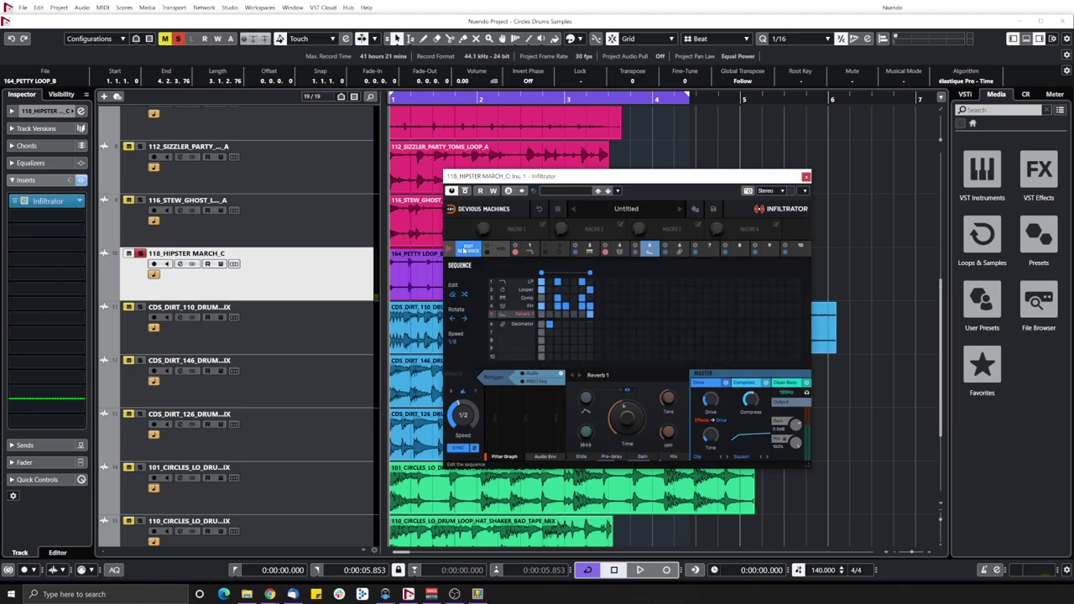
left_click(465, 251)
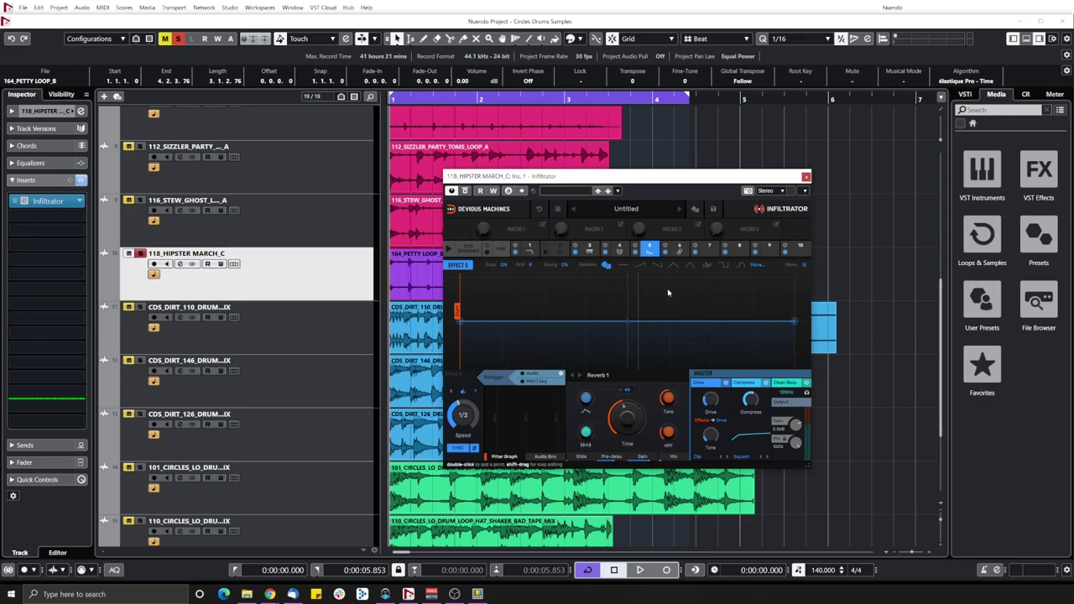
key("space")
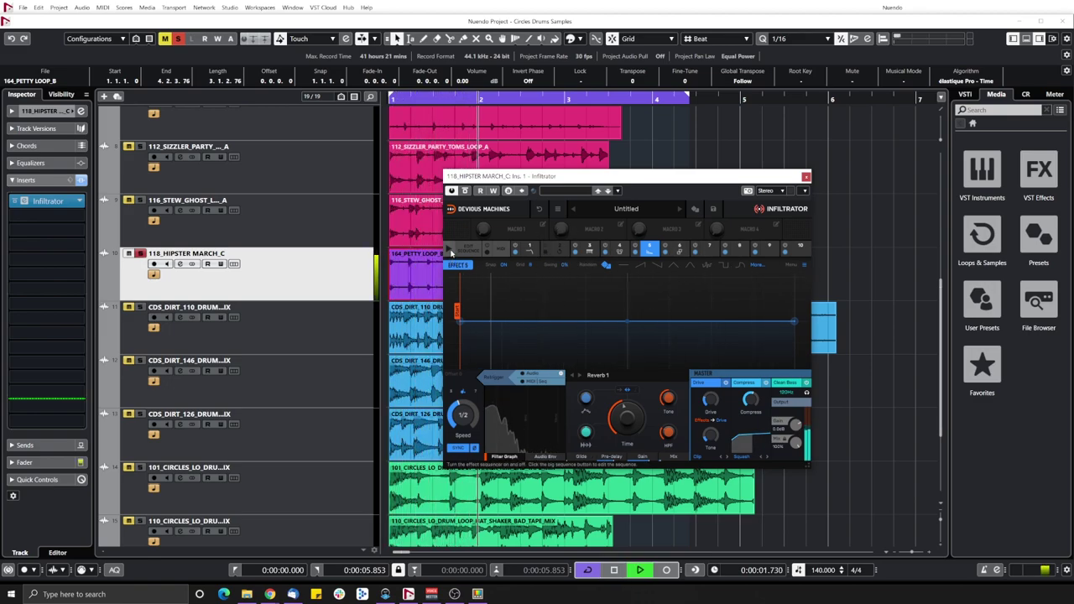
key("space")
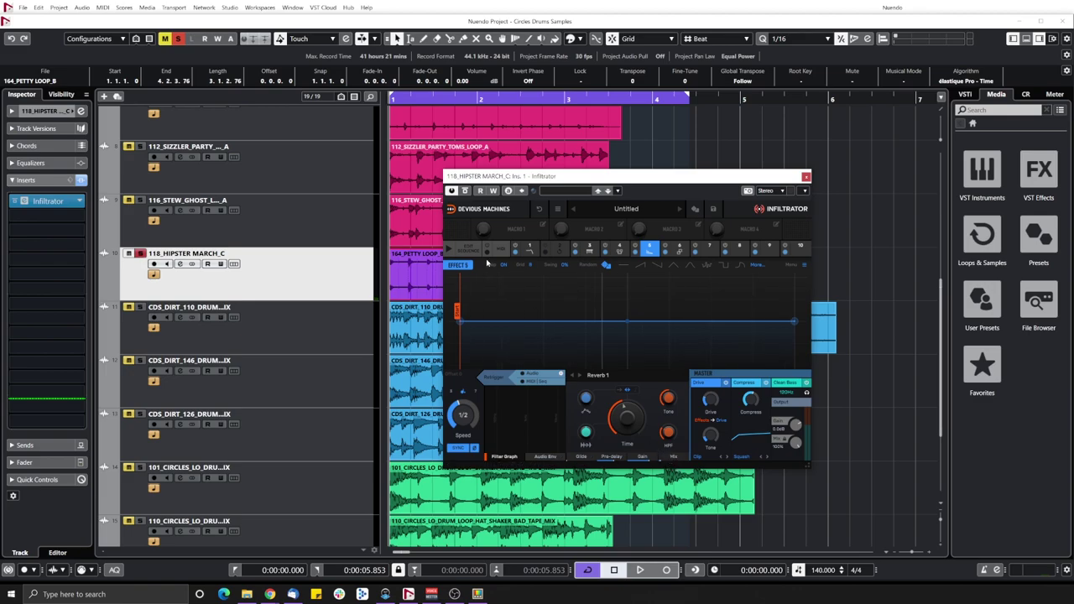
key("space")
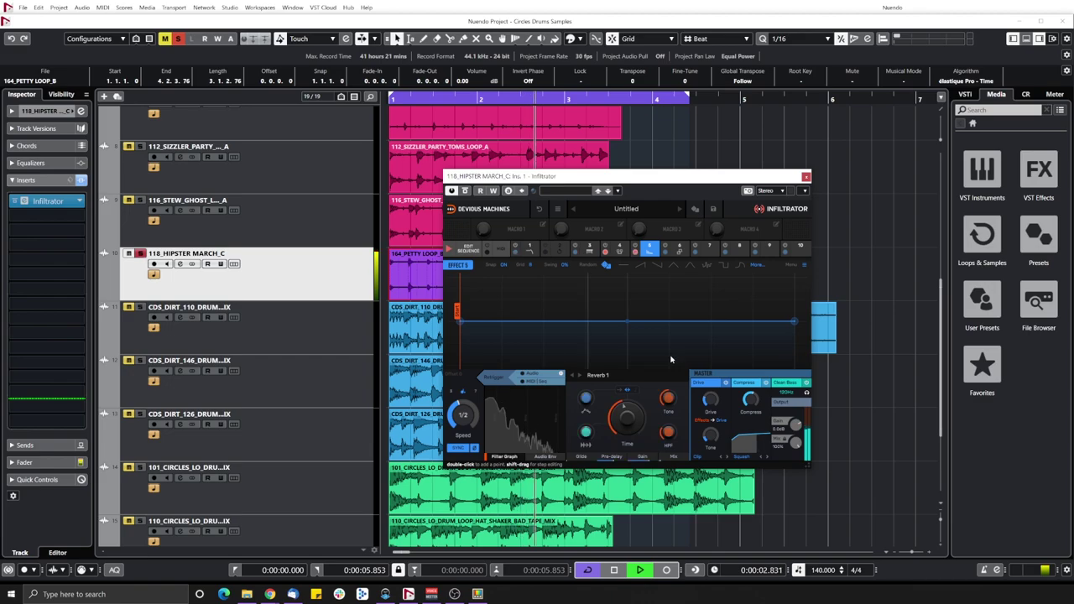
key("space")
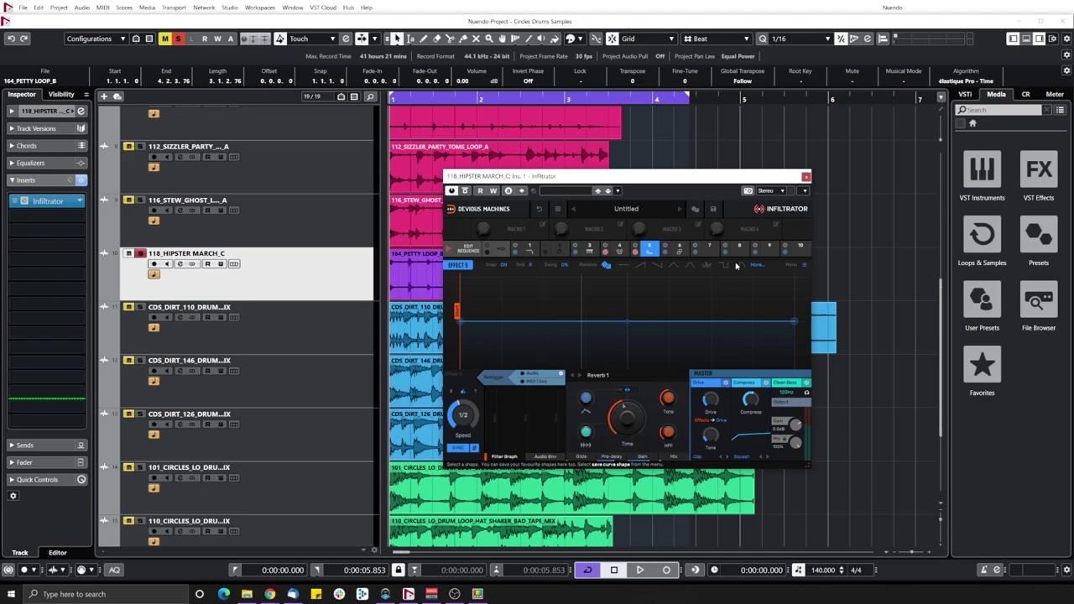
Step: Assign Macro 1 to the Reverb 1 time and to the master mix at -32%
left_click(543, 226)
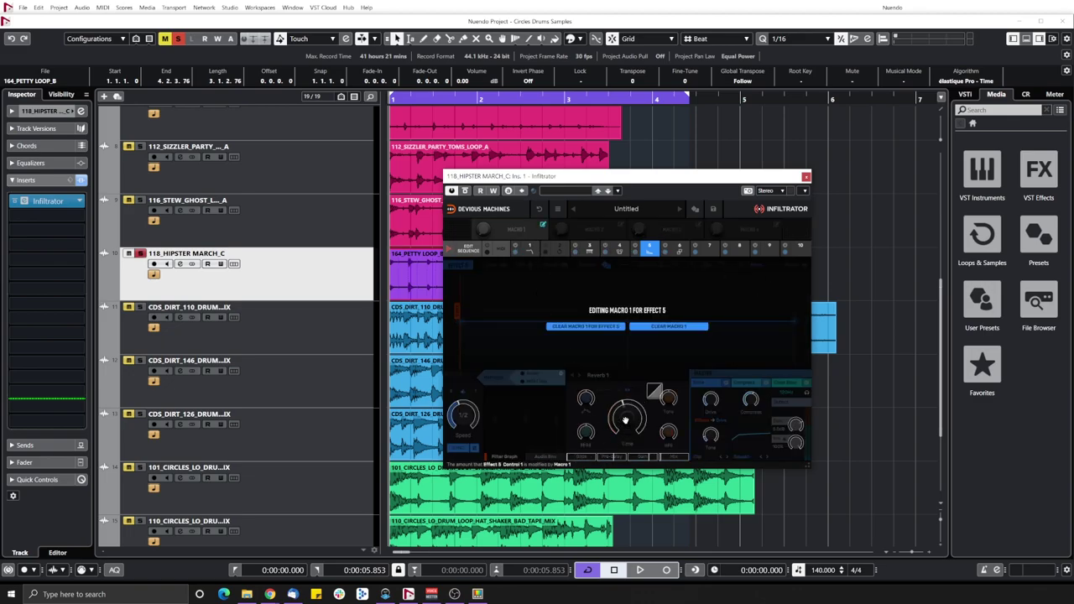
left_click_drag(626, 419, 625, 411)
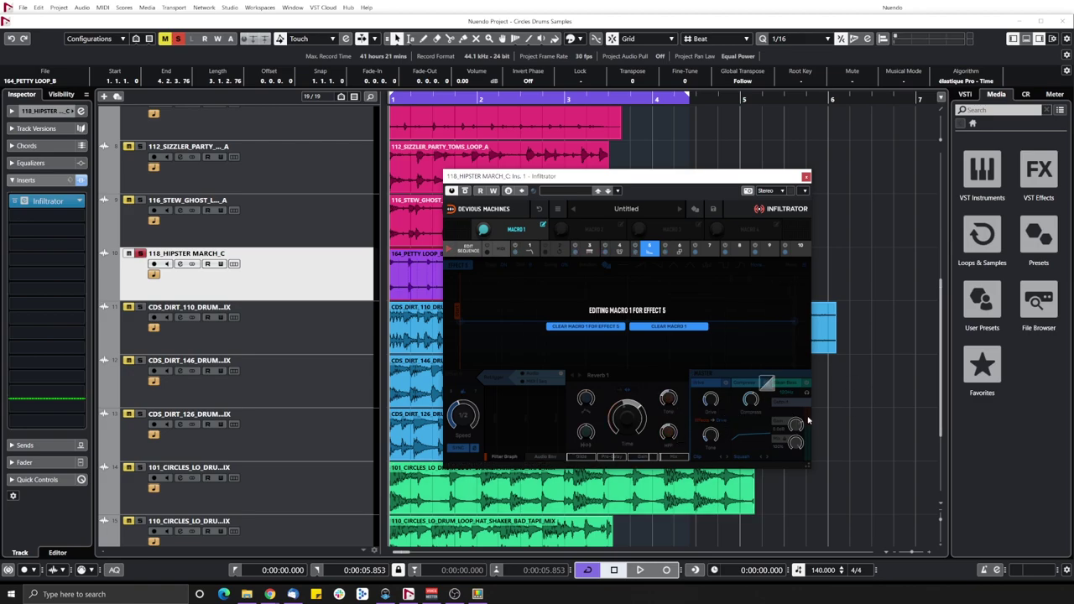
left_click_drag(797, 457, 797, 462)
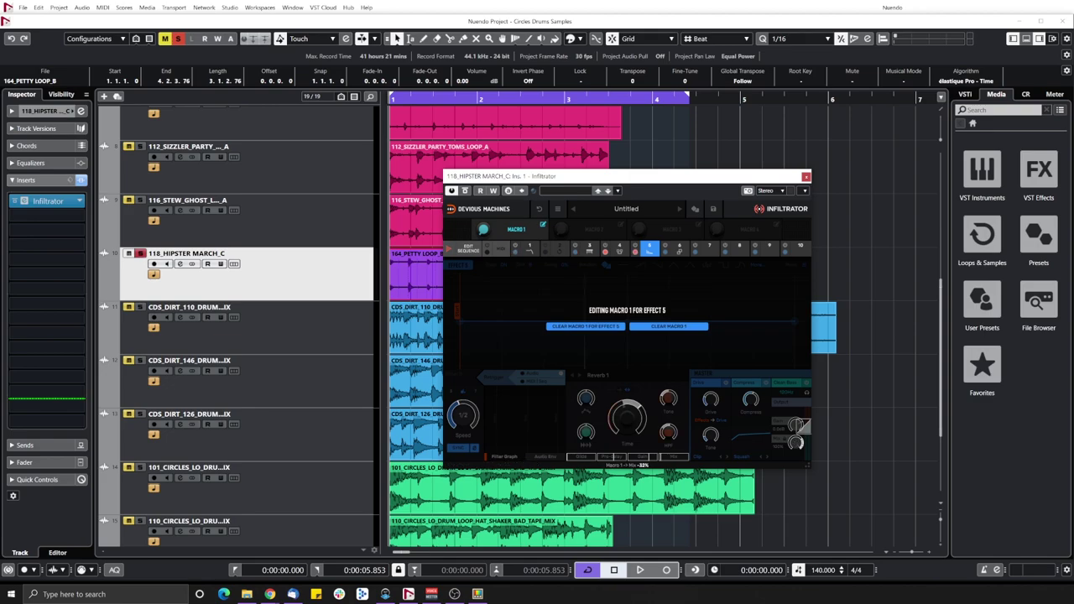
left_click(626, 288)
Step: Try out Macro 1 while the loop plays, stop playback, and open the macro's name for editing
key("space")
left_click_drag(486, 230, 486, 223)
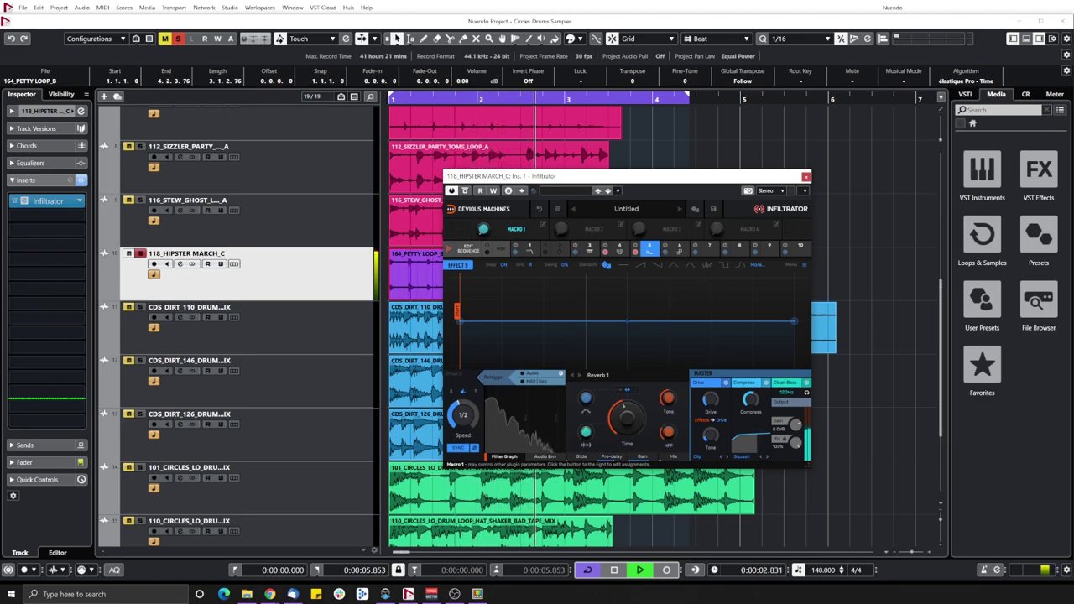
key("space")
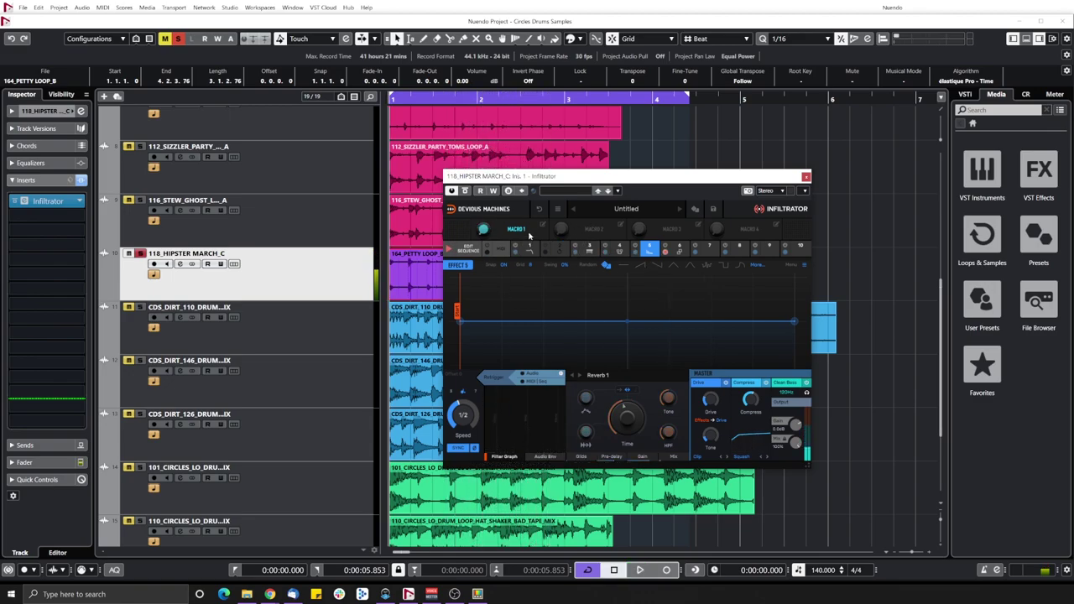
double_click(516, 229)
left_click(519, 221)
Step: Load the Away-Away preset from the factory Bass category and vary its Vowel macro during playback
left_click(627, 210)
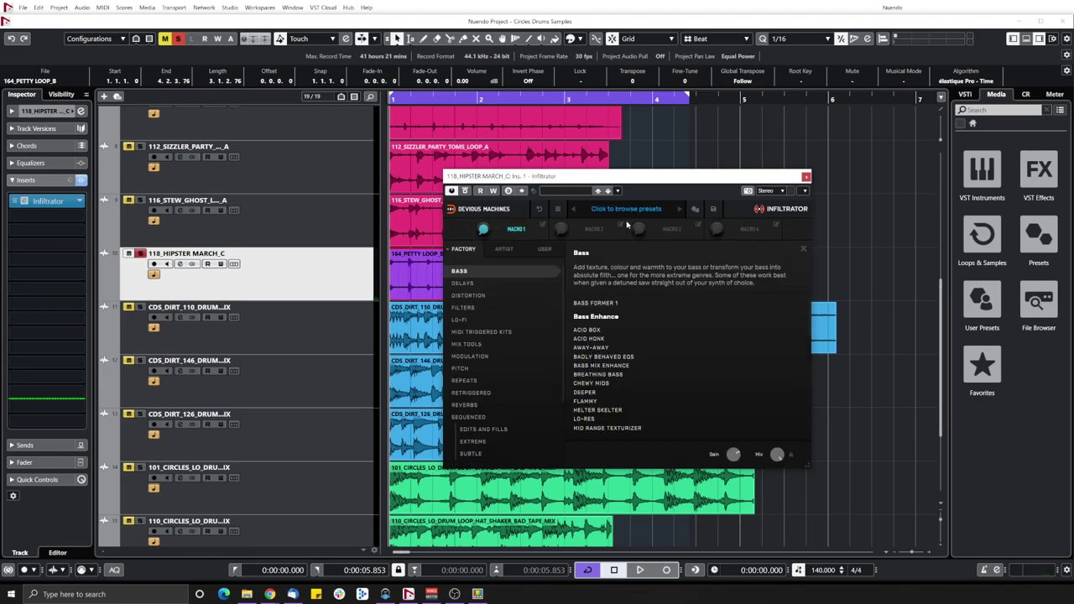
left_click(589, 347)
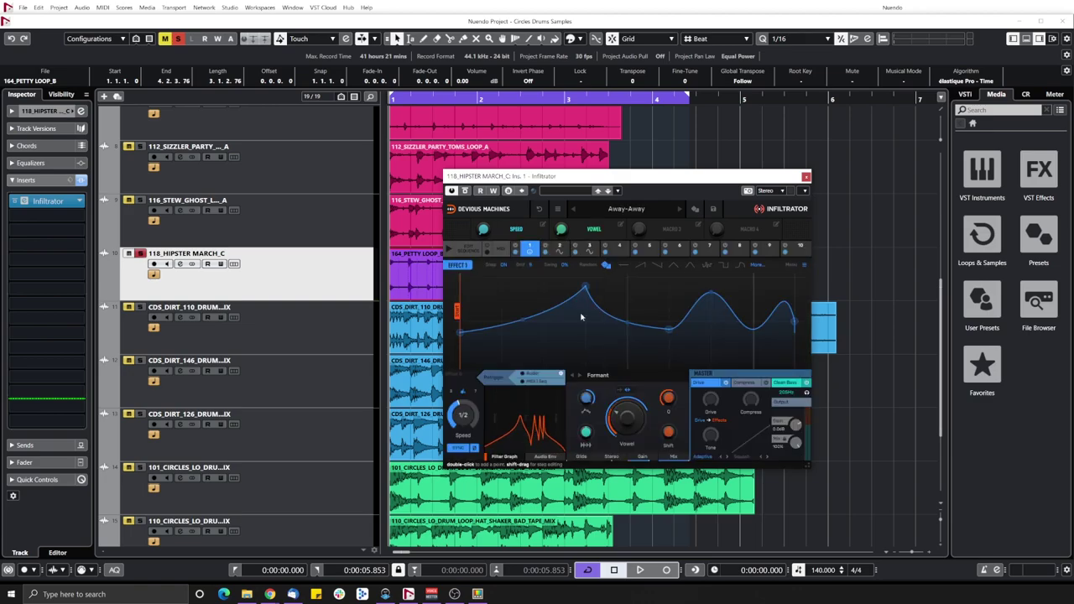
key("space")
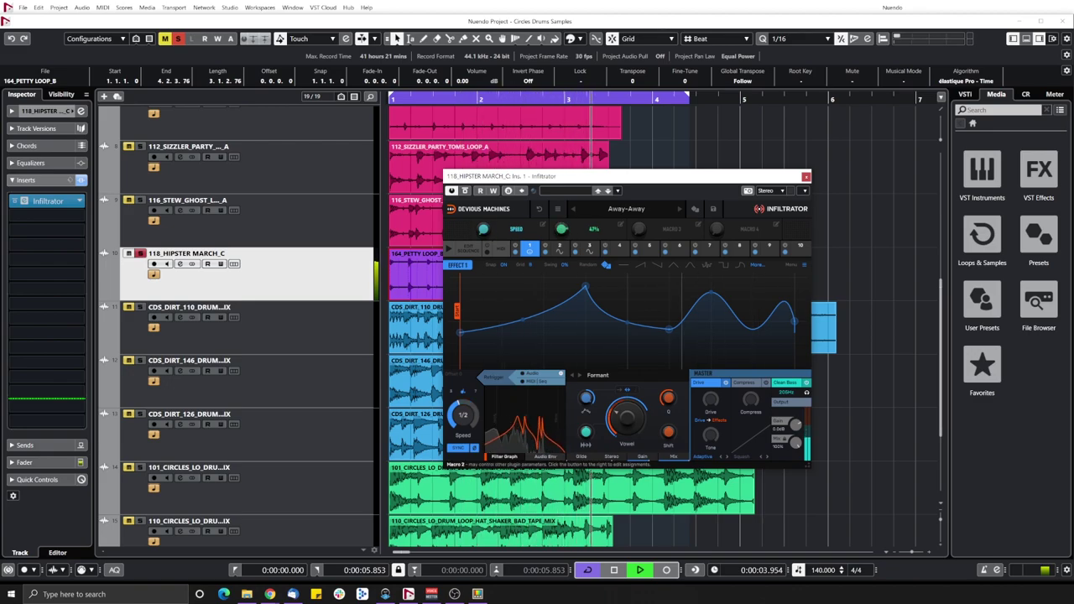
key("space")
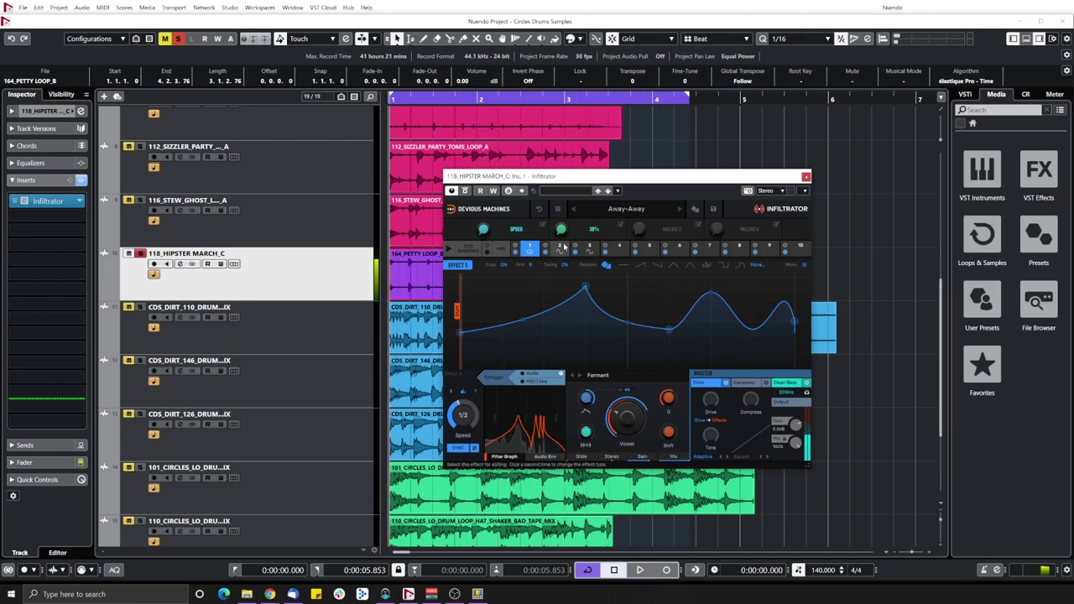